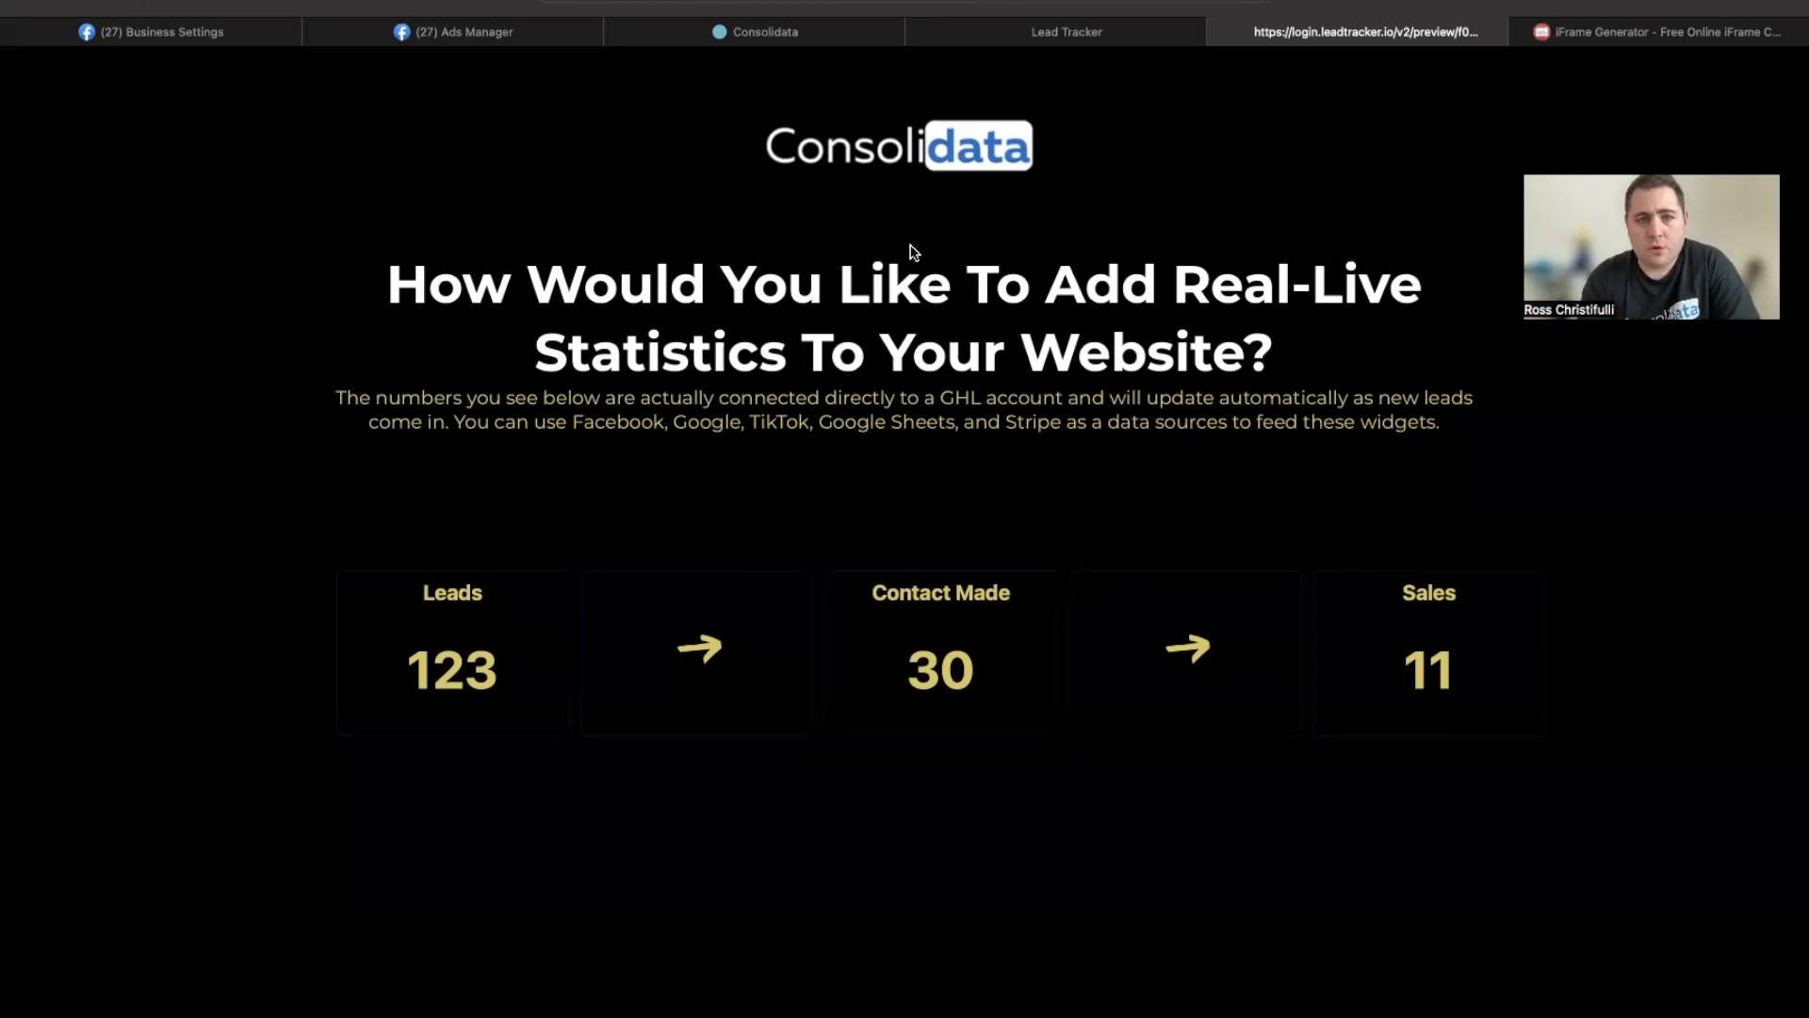
# - Open the Onboarding Demo dashboard from the Consolidata dashboards list
pyautogui.click(799, 30)
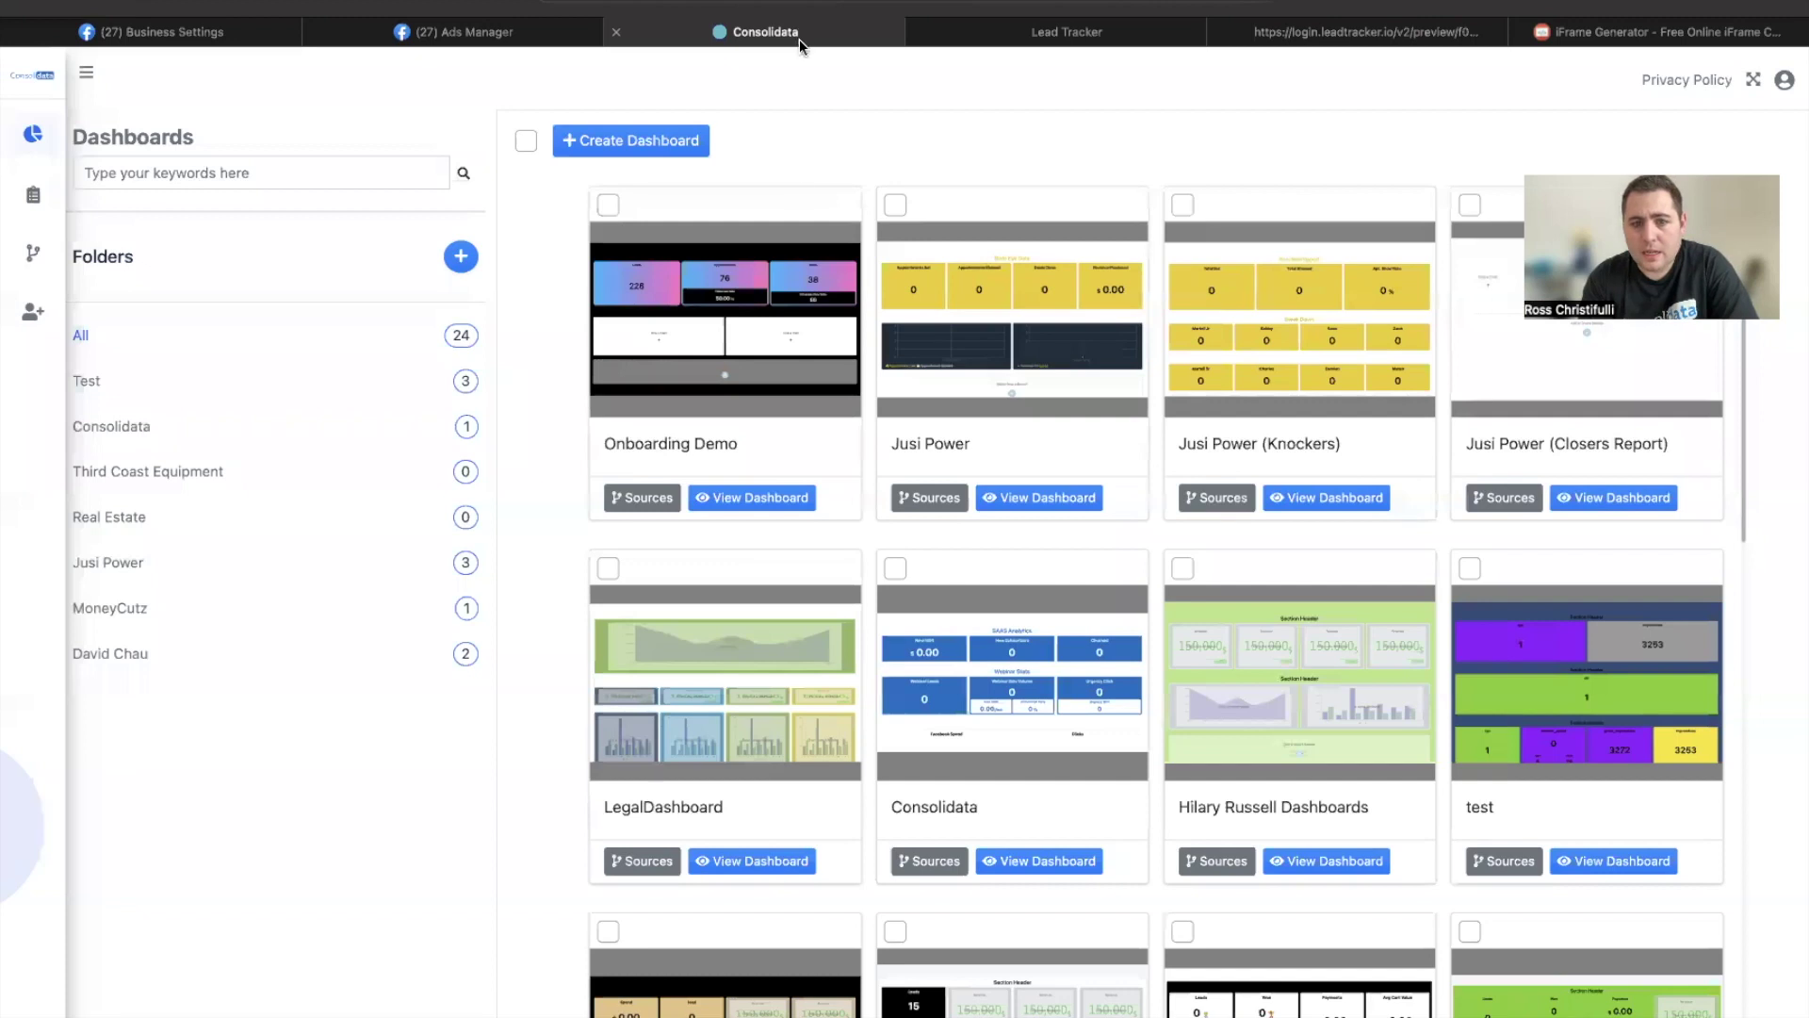
pyautogui.click(759, 497)
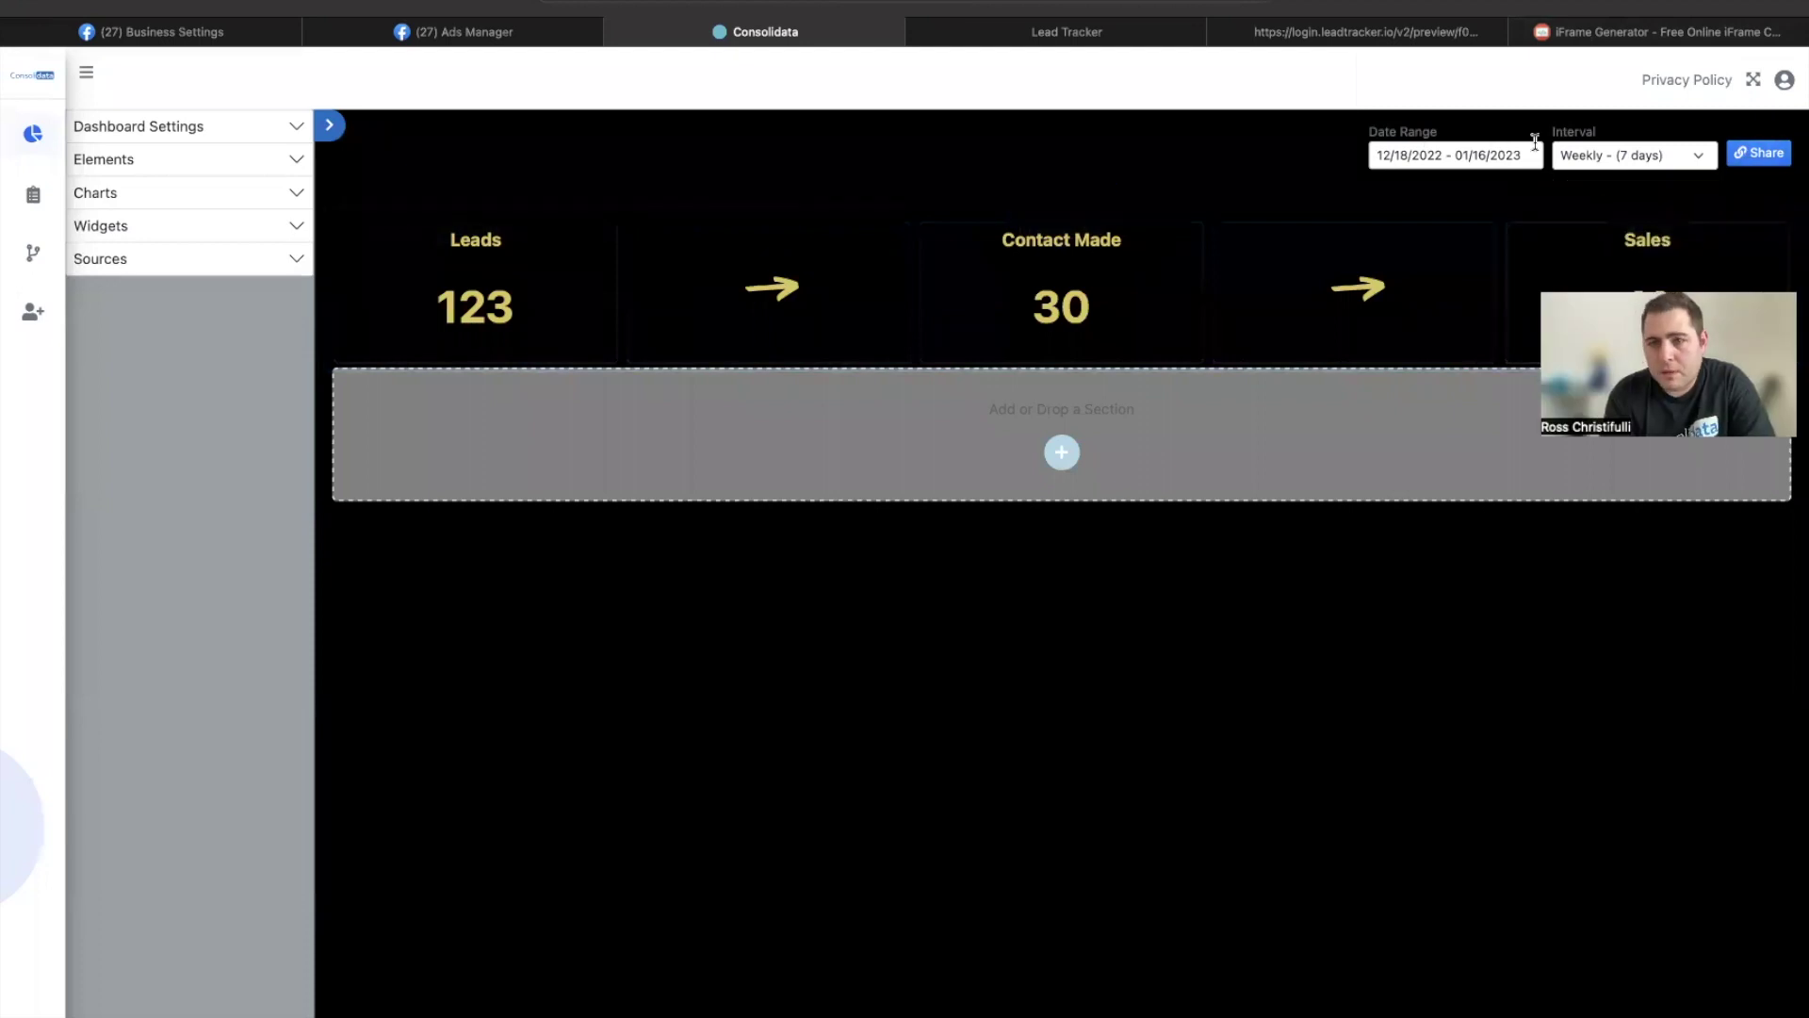
# - Expand Dashboard Settings and Actions to show Hide Date Range set to Yes
pyautogui.click(268, 128)
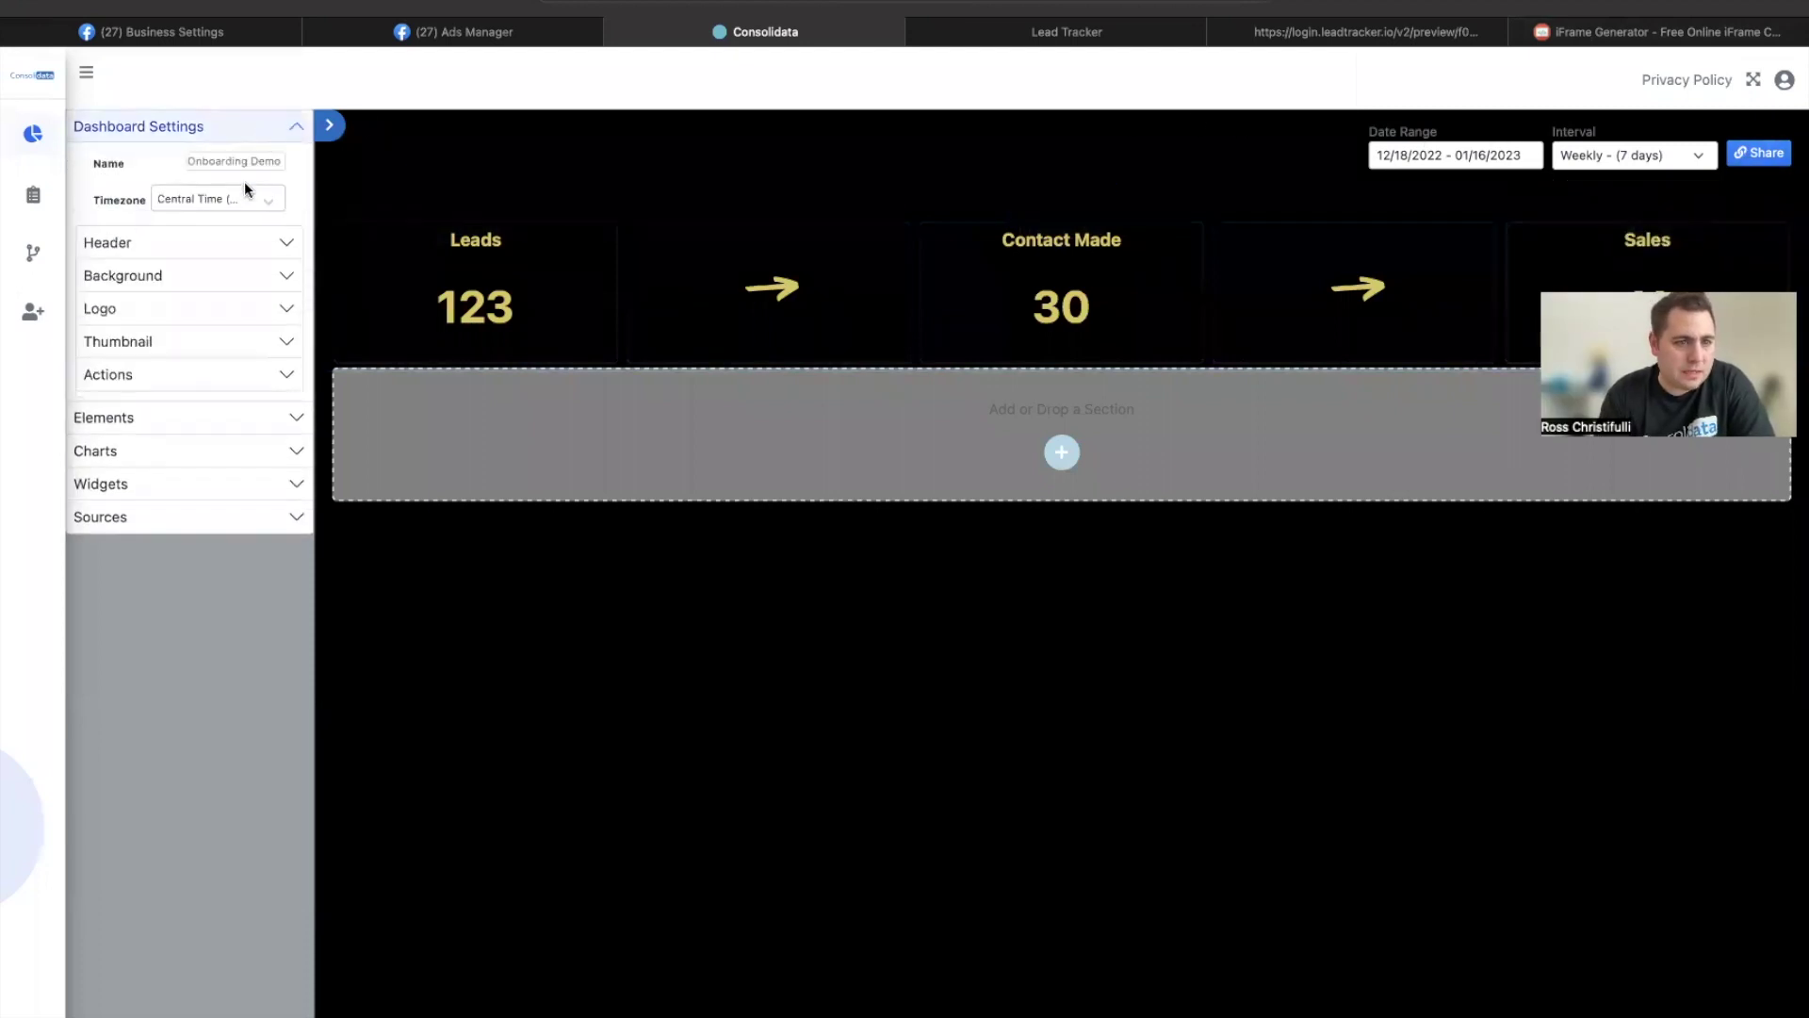
pyautogui.click(259, 377)
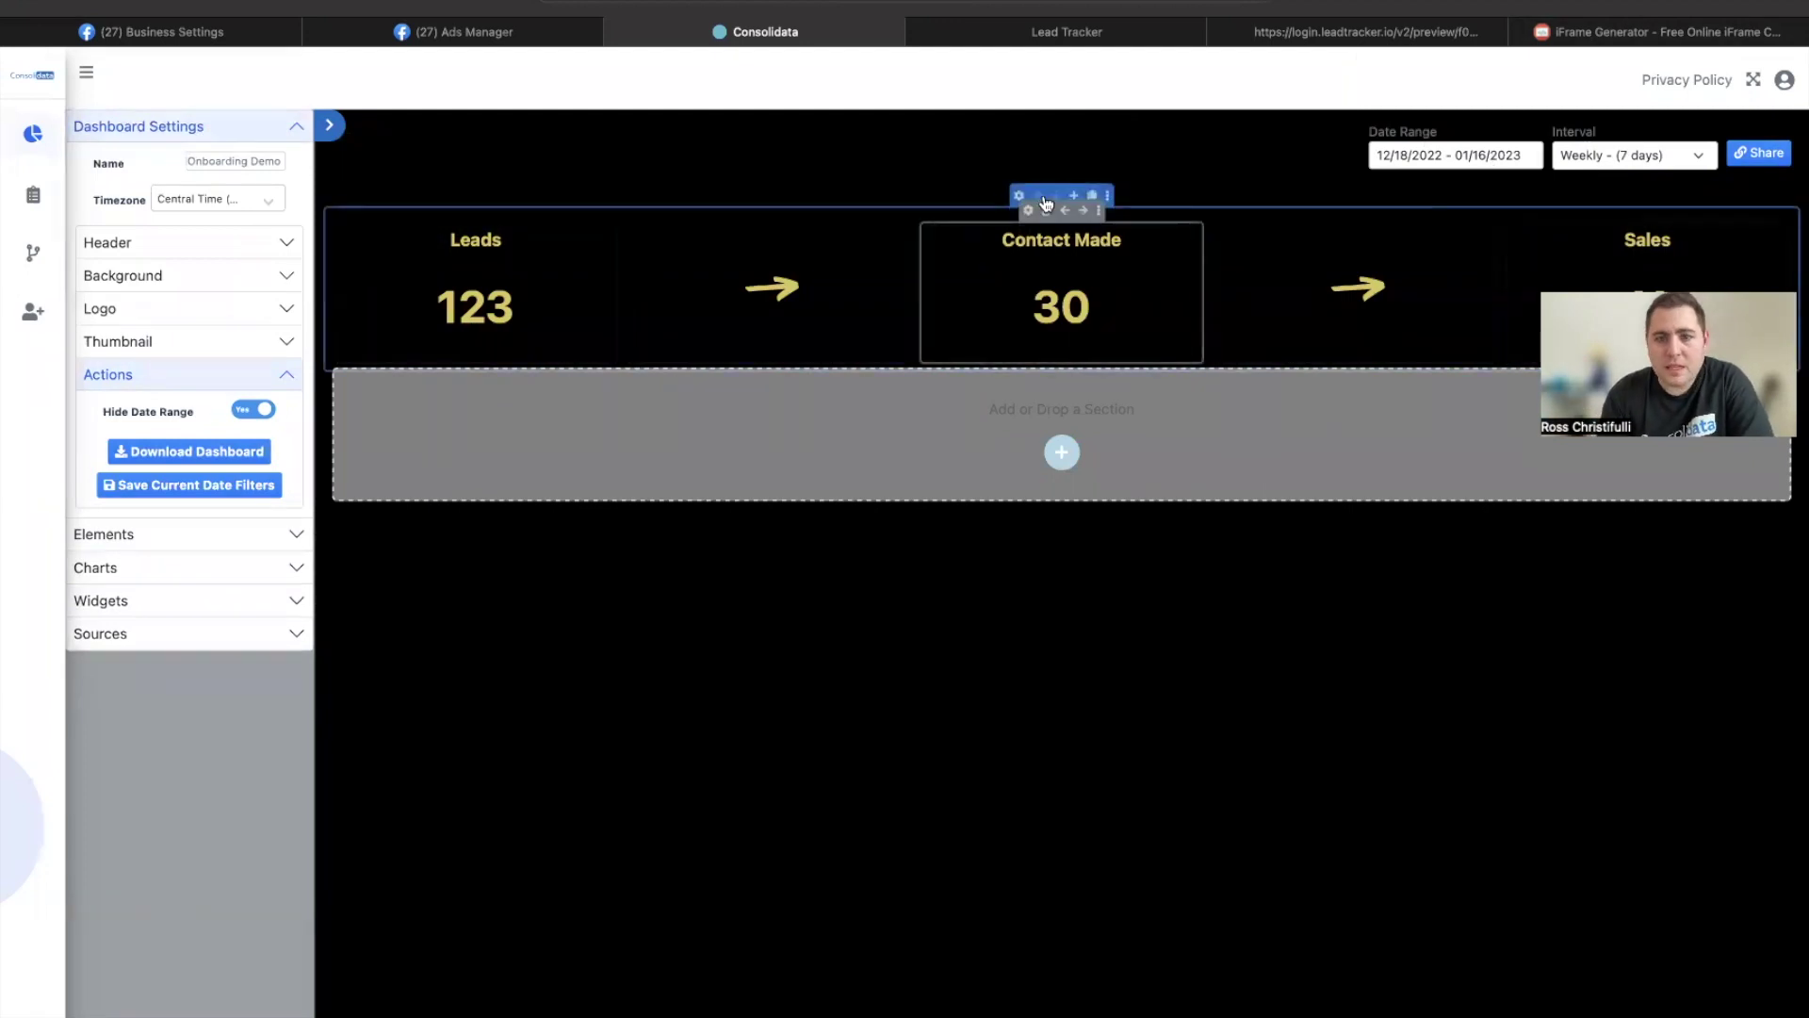
# - Show the stats section's spacing: margins -20 px and padding 10/7/10/10
pyautogui.click(1018, 196)
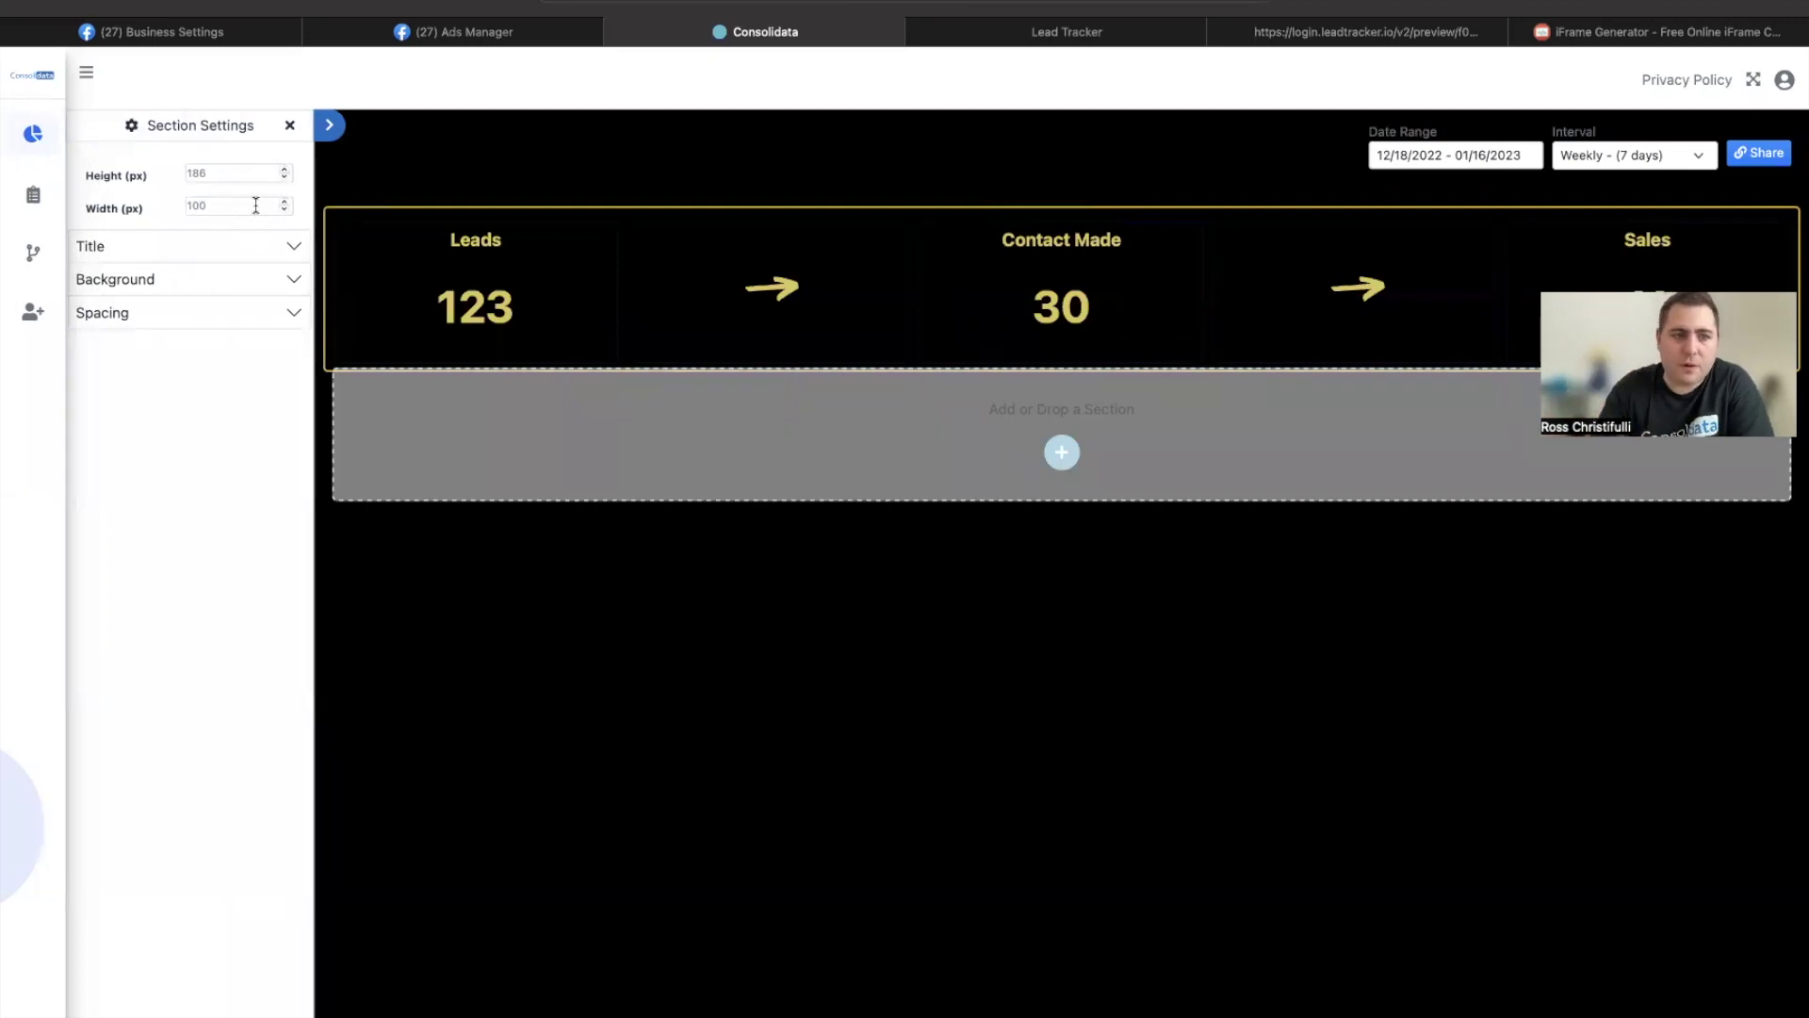
pyautogui.click(294, 313)
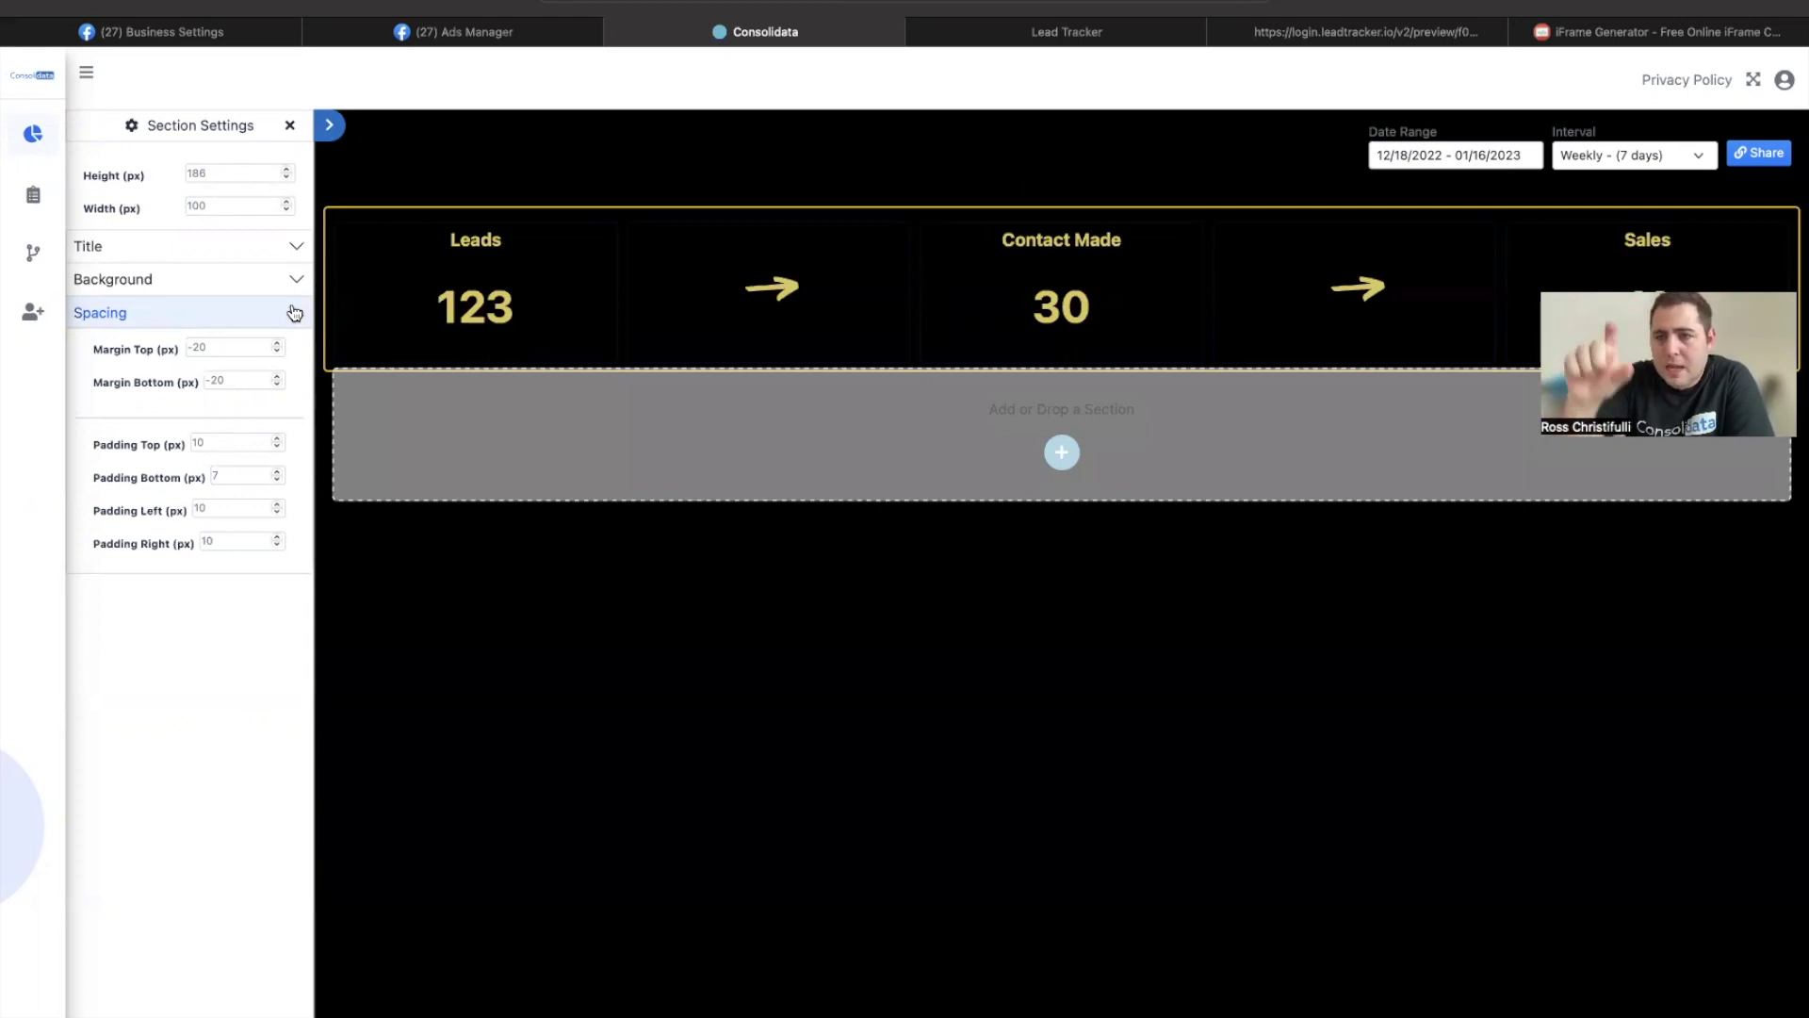
# - Copy the Onboarding Demo dashboard's public share link
pyautogui.click(1756, 158)
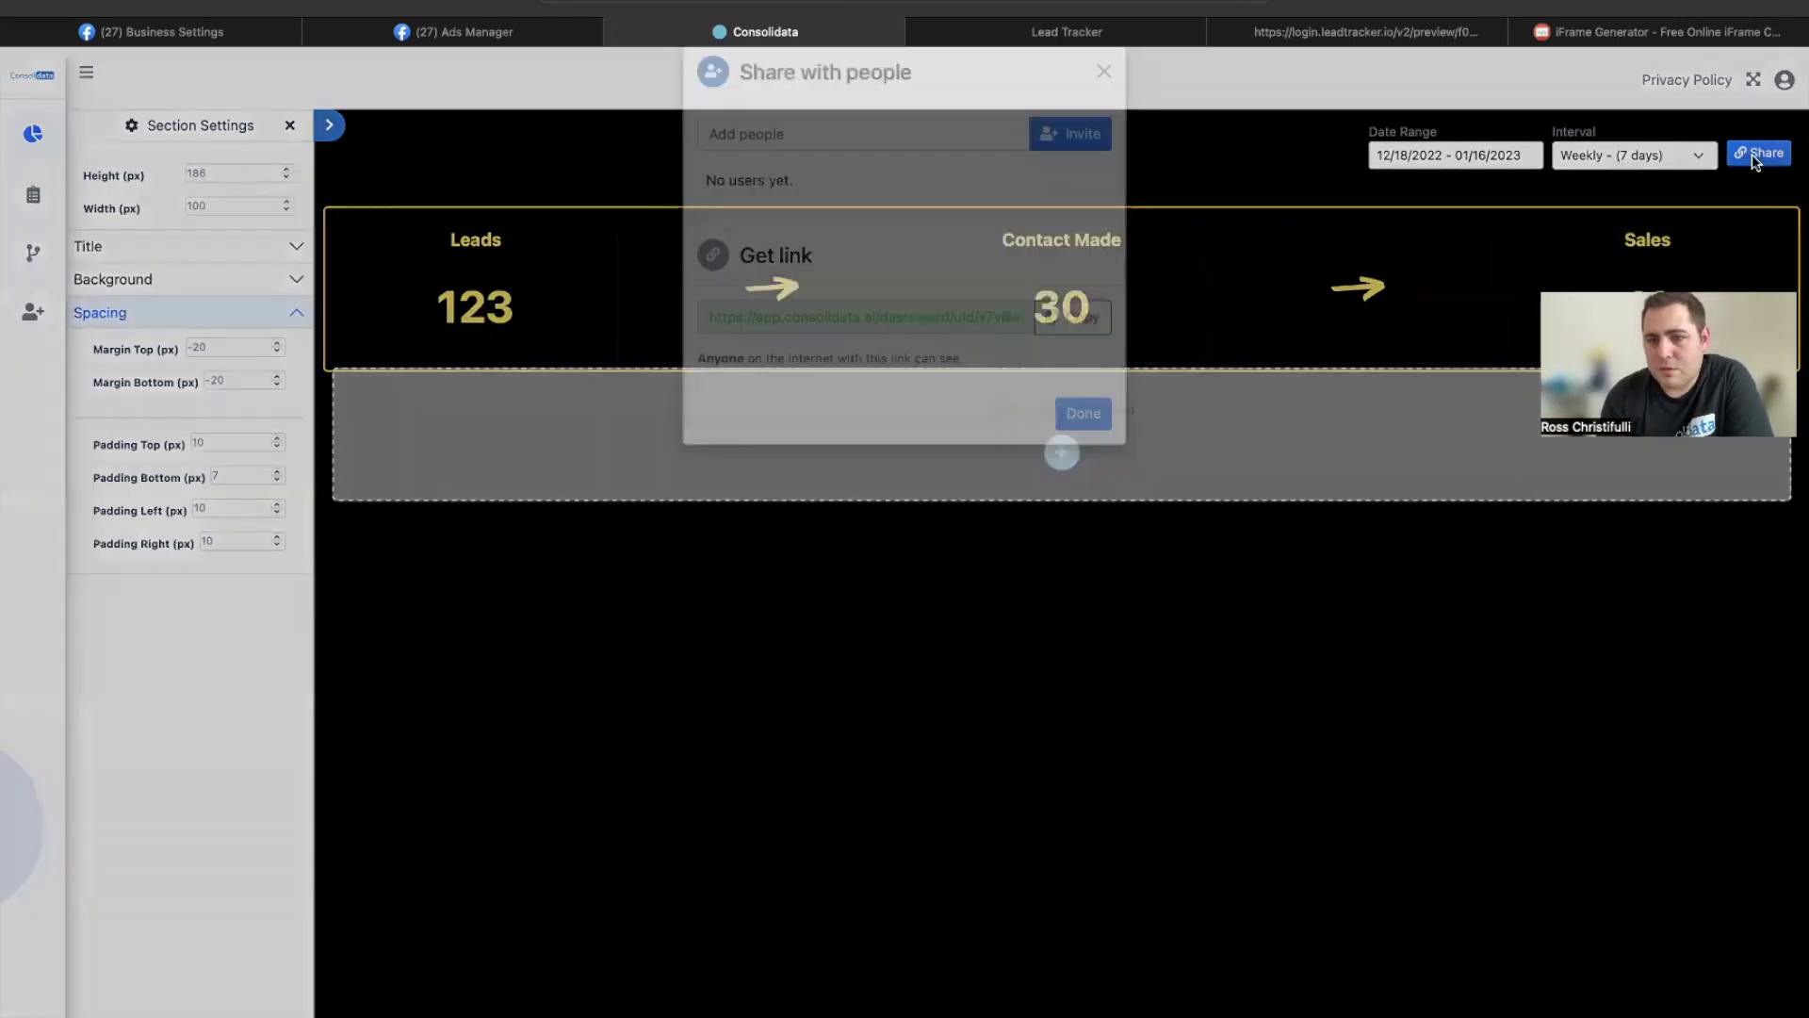
pyautogui.click(1072, 351)
pyautogui.click(1106, 105)
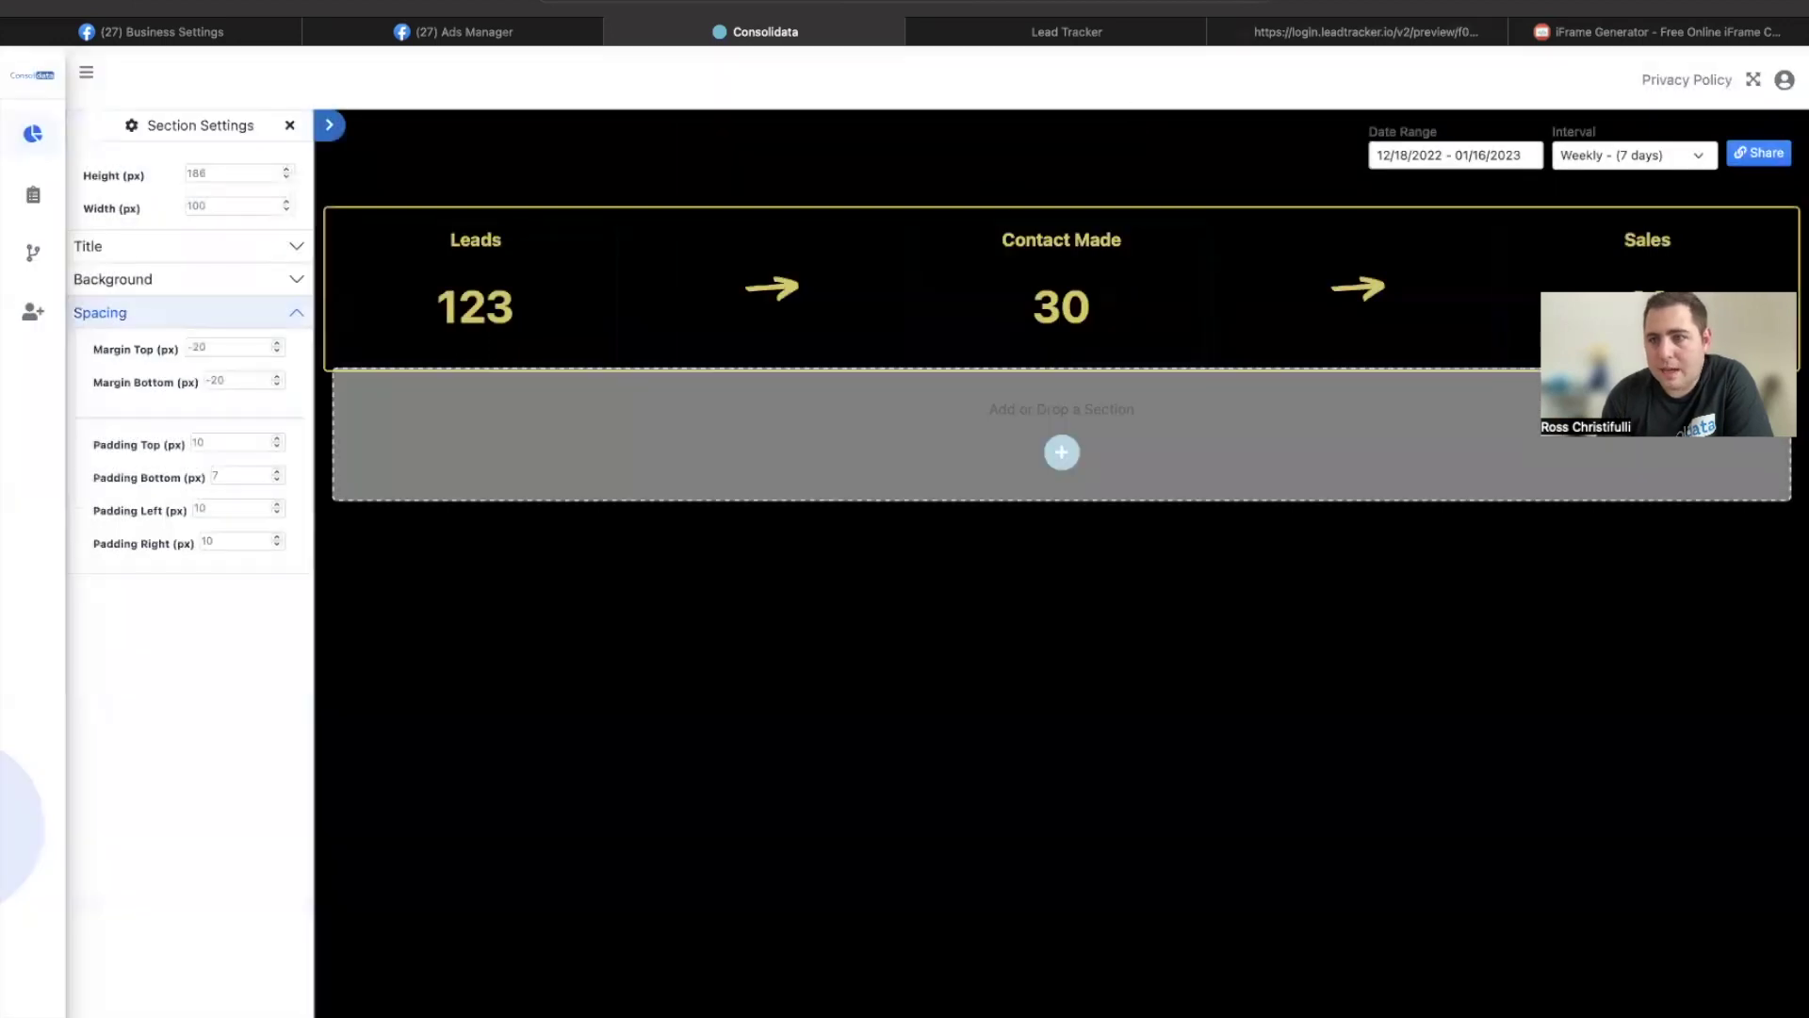
# - Load the shared dashboard link in a new tab, then go to the iFrame Generator page
pyautogui.press('super+t')
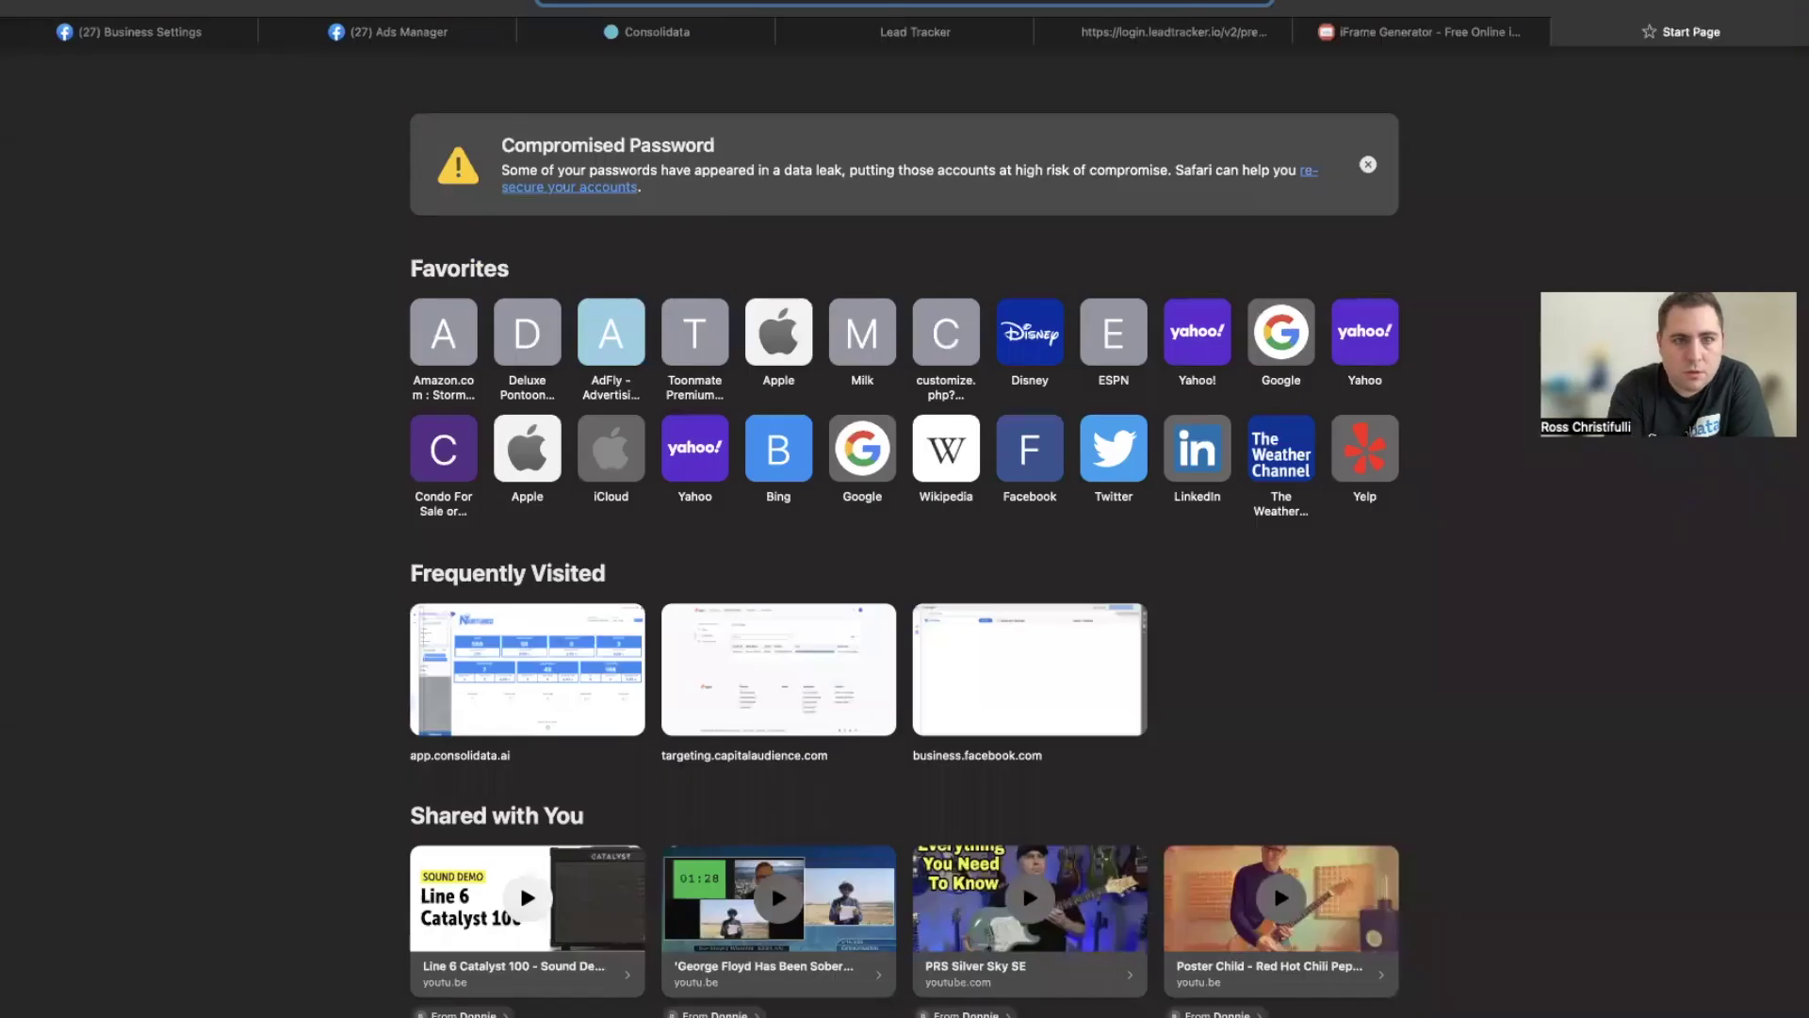
pyautogui.press('super+v')
pyautogui.press('Return')
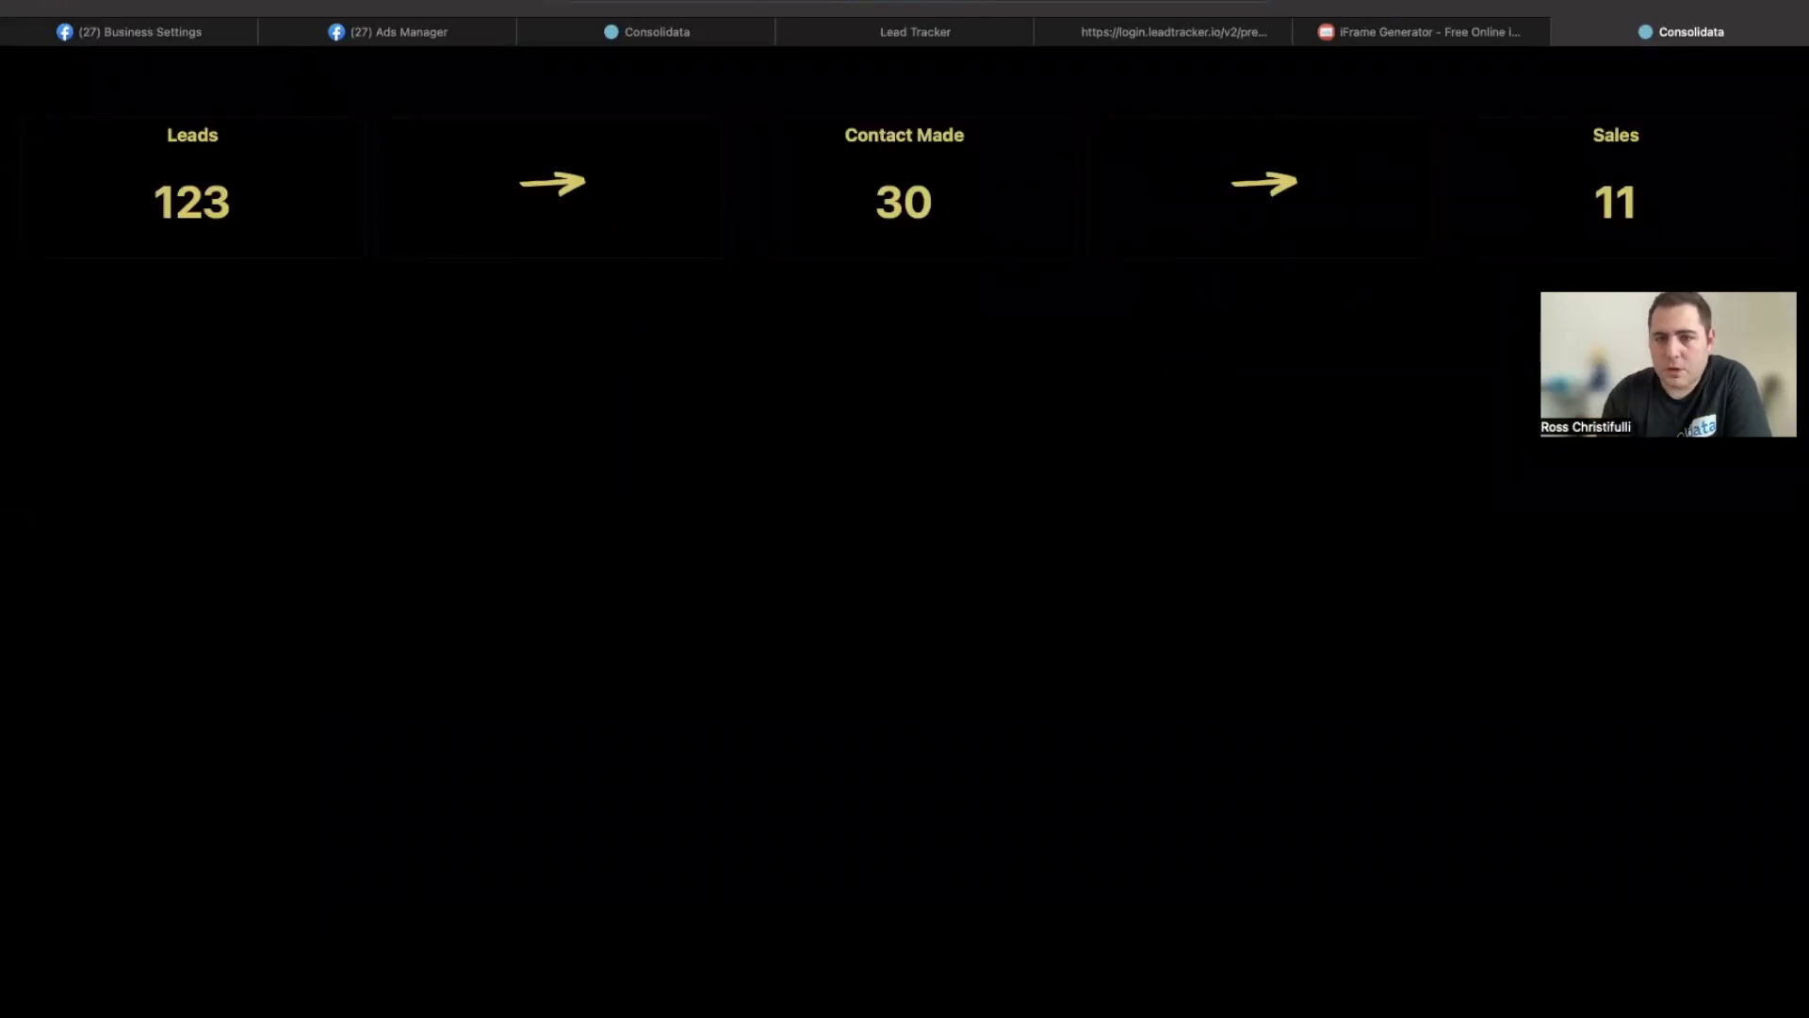
pyautogui.click(1406, 38)
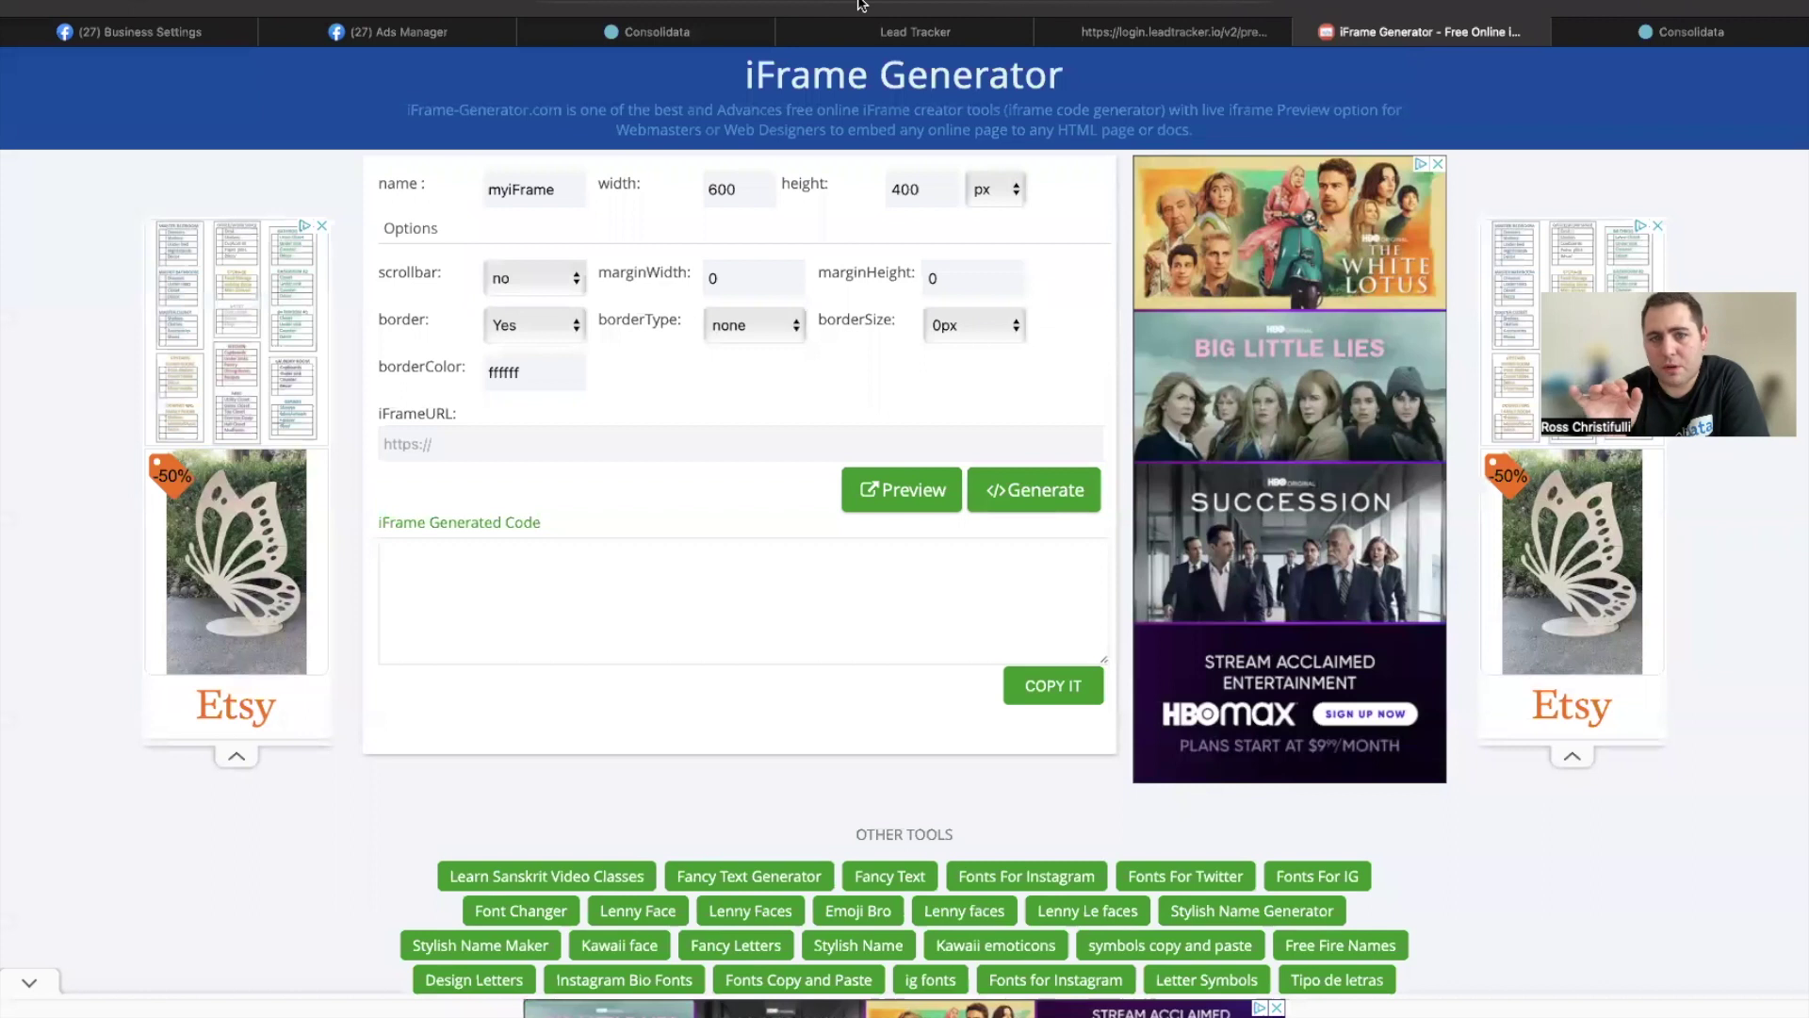
# - Paste the copied dashboard link into the iFrameURL field
pyautogui.click(710, 440)
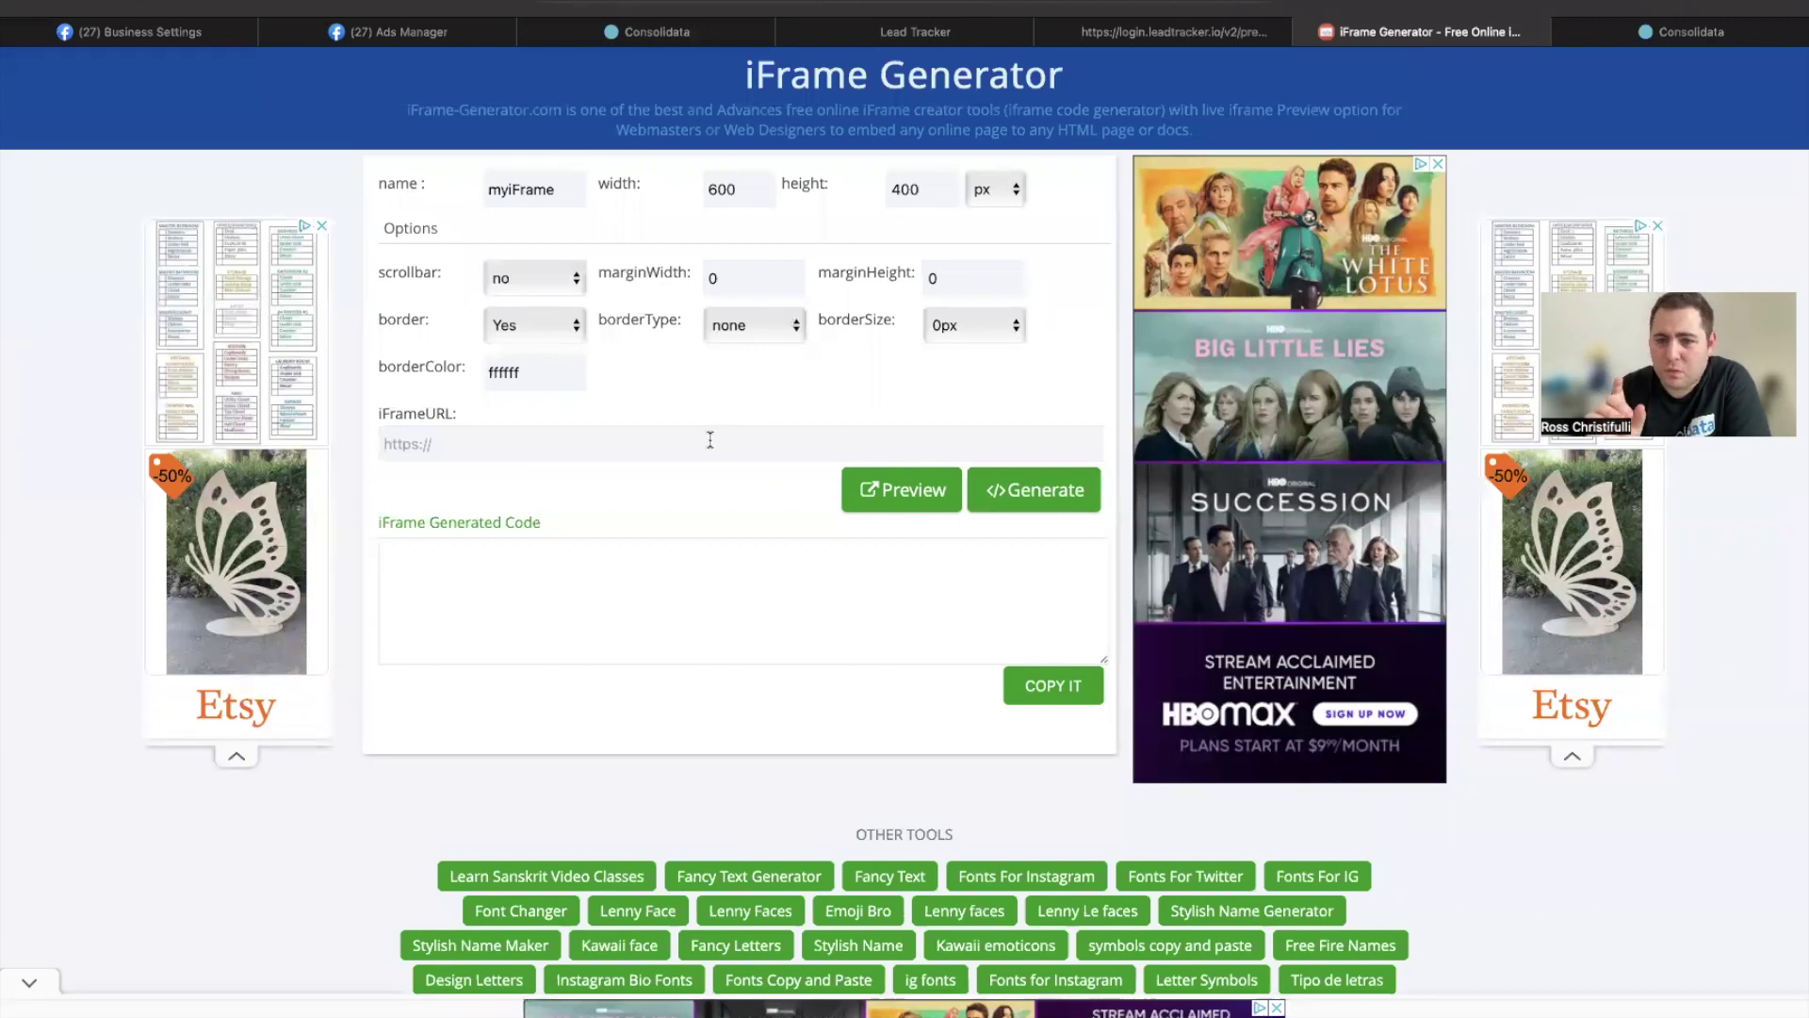
pyautogui.hotkey('ctrl', 'v')
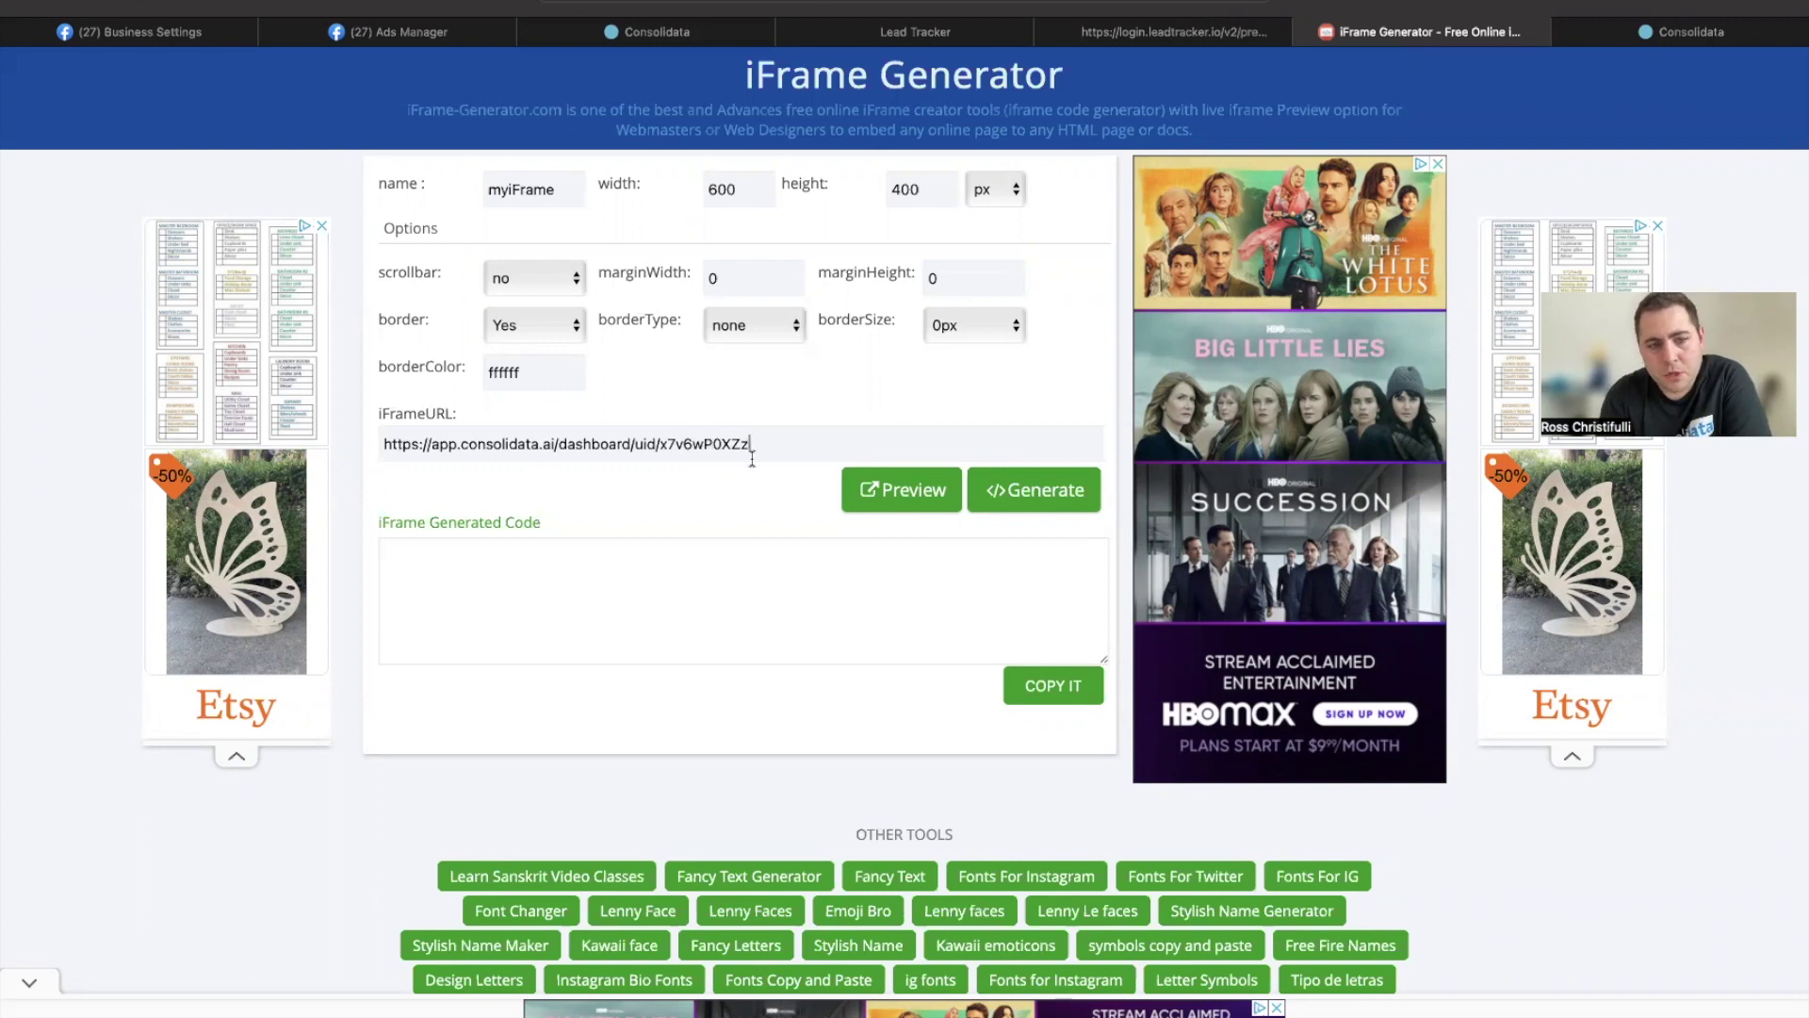
pyautogui.scroll(1, 795, 461)
pyautogui.scroll(-1, 795, 461)
# - Set the iframe width to 1200 and height to 300, then preview it
pyautogui.click(719, 192)
pyautogui.press('BackSpace')
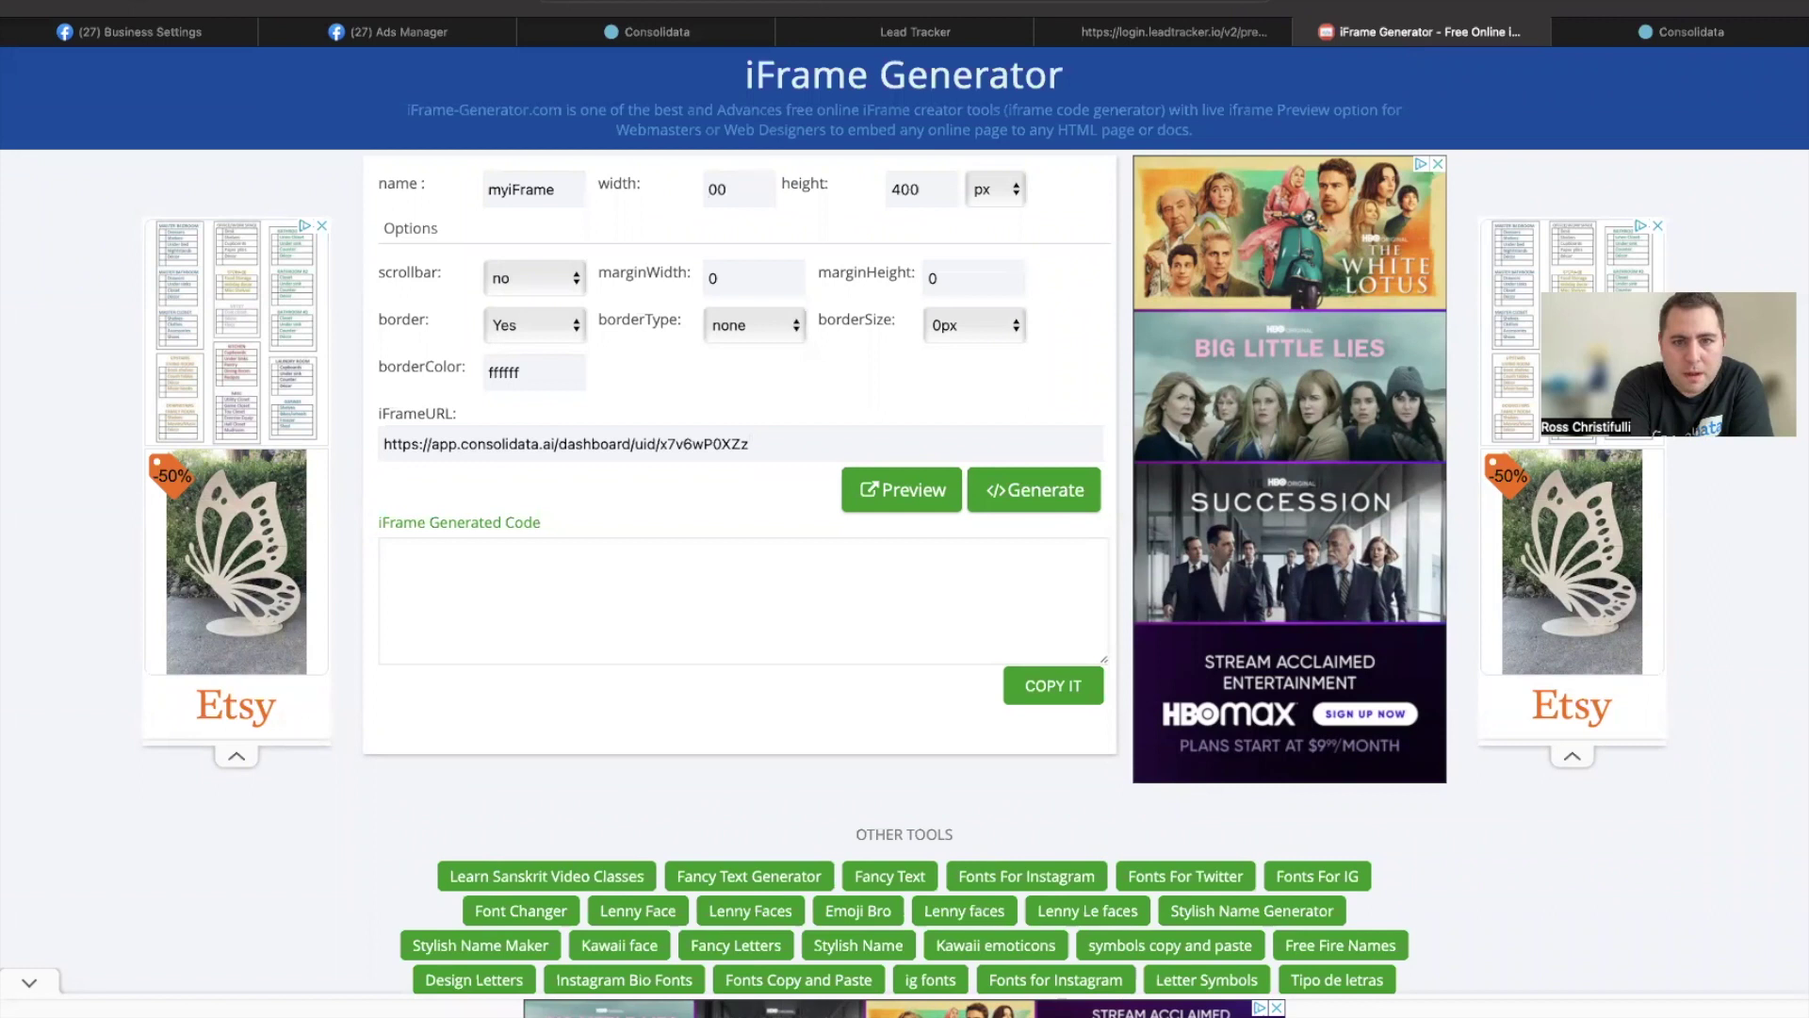
pyautogui.write('12')
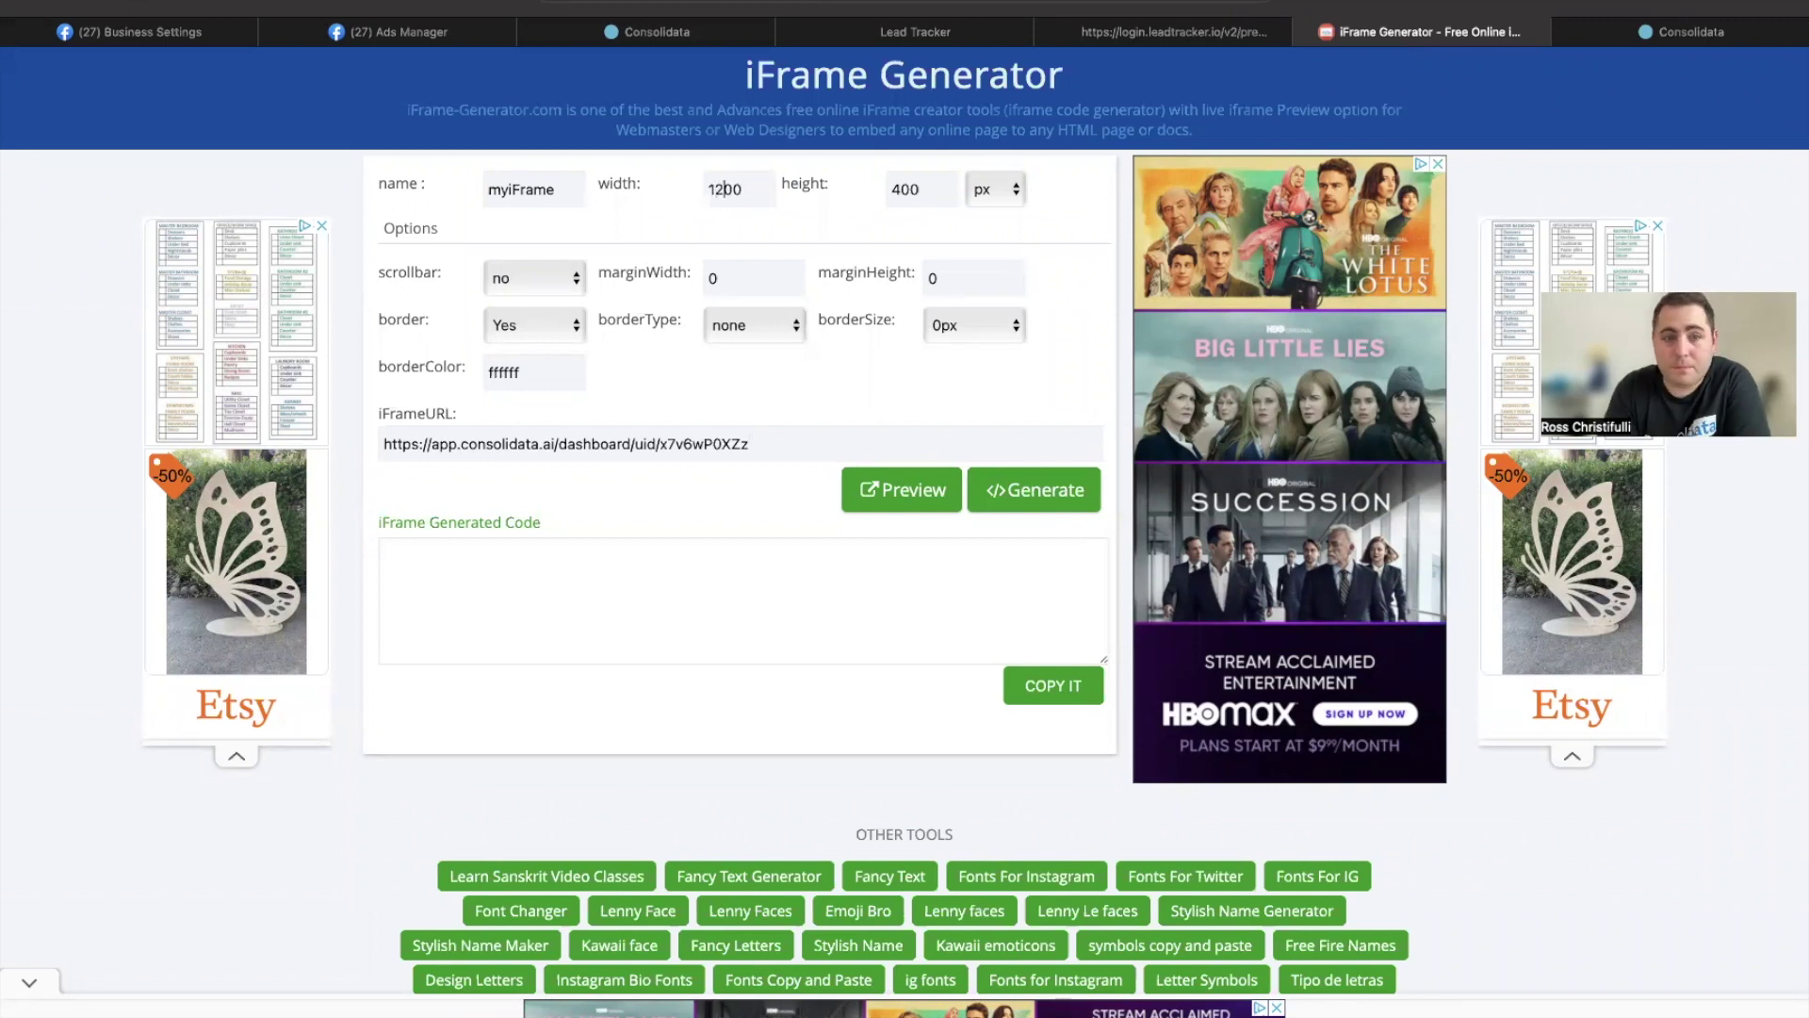
pyautogui.click(902, 190)
pyautogui.press('BackSpace')
pyautogui.write('3')
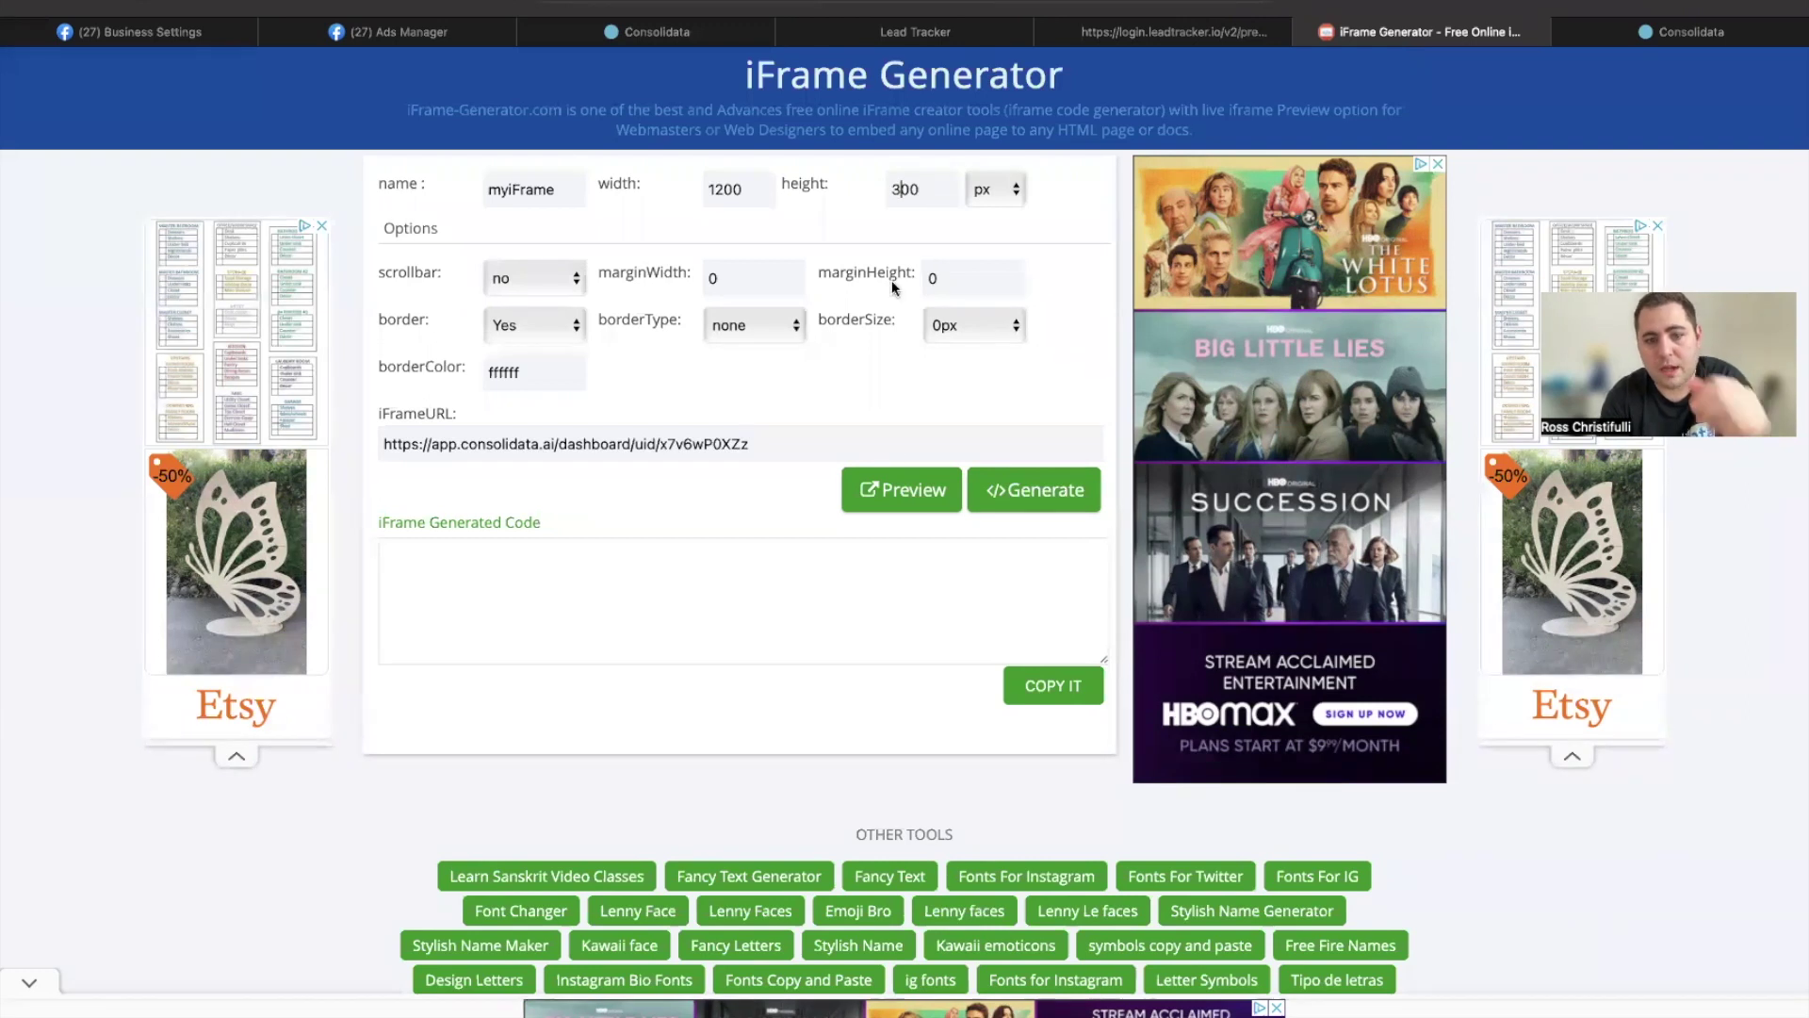
pyautogui.click(946, 494)
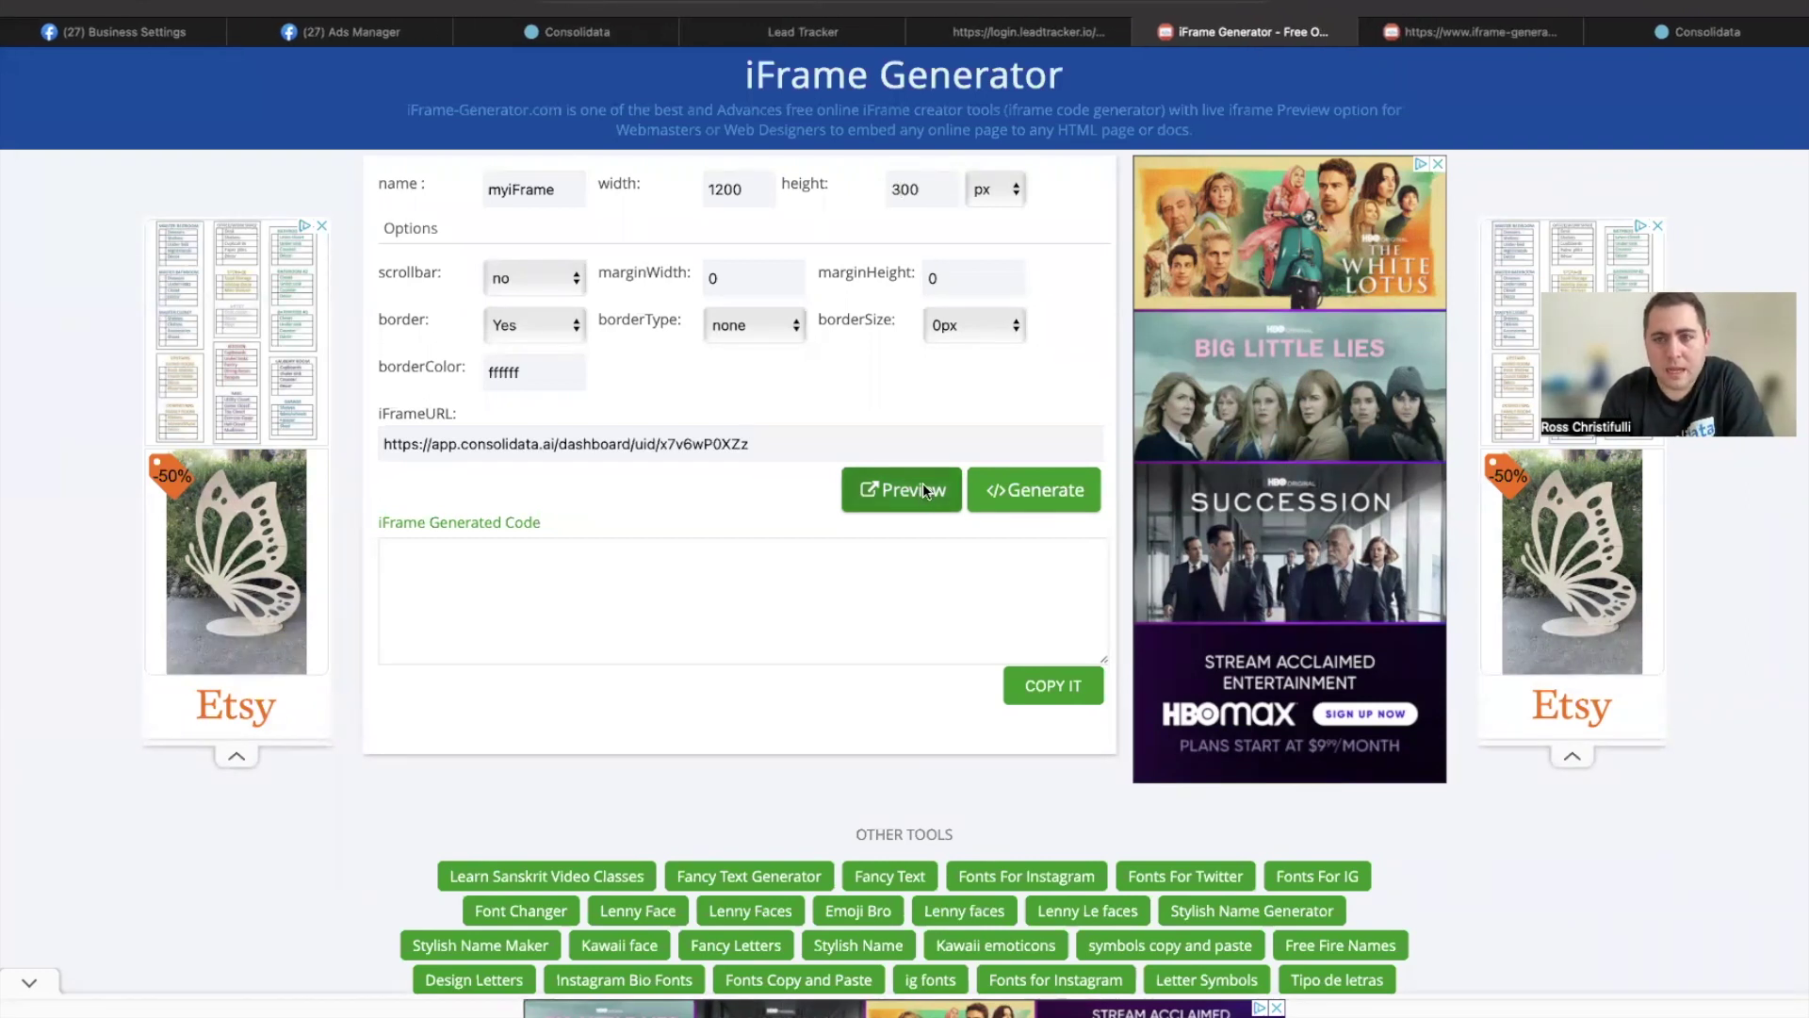
# - Try a 200 px height and compare its preview against the taller labelled one
pyautogui.click(1477, 36)
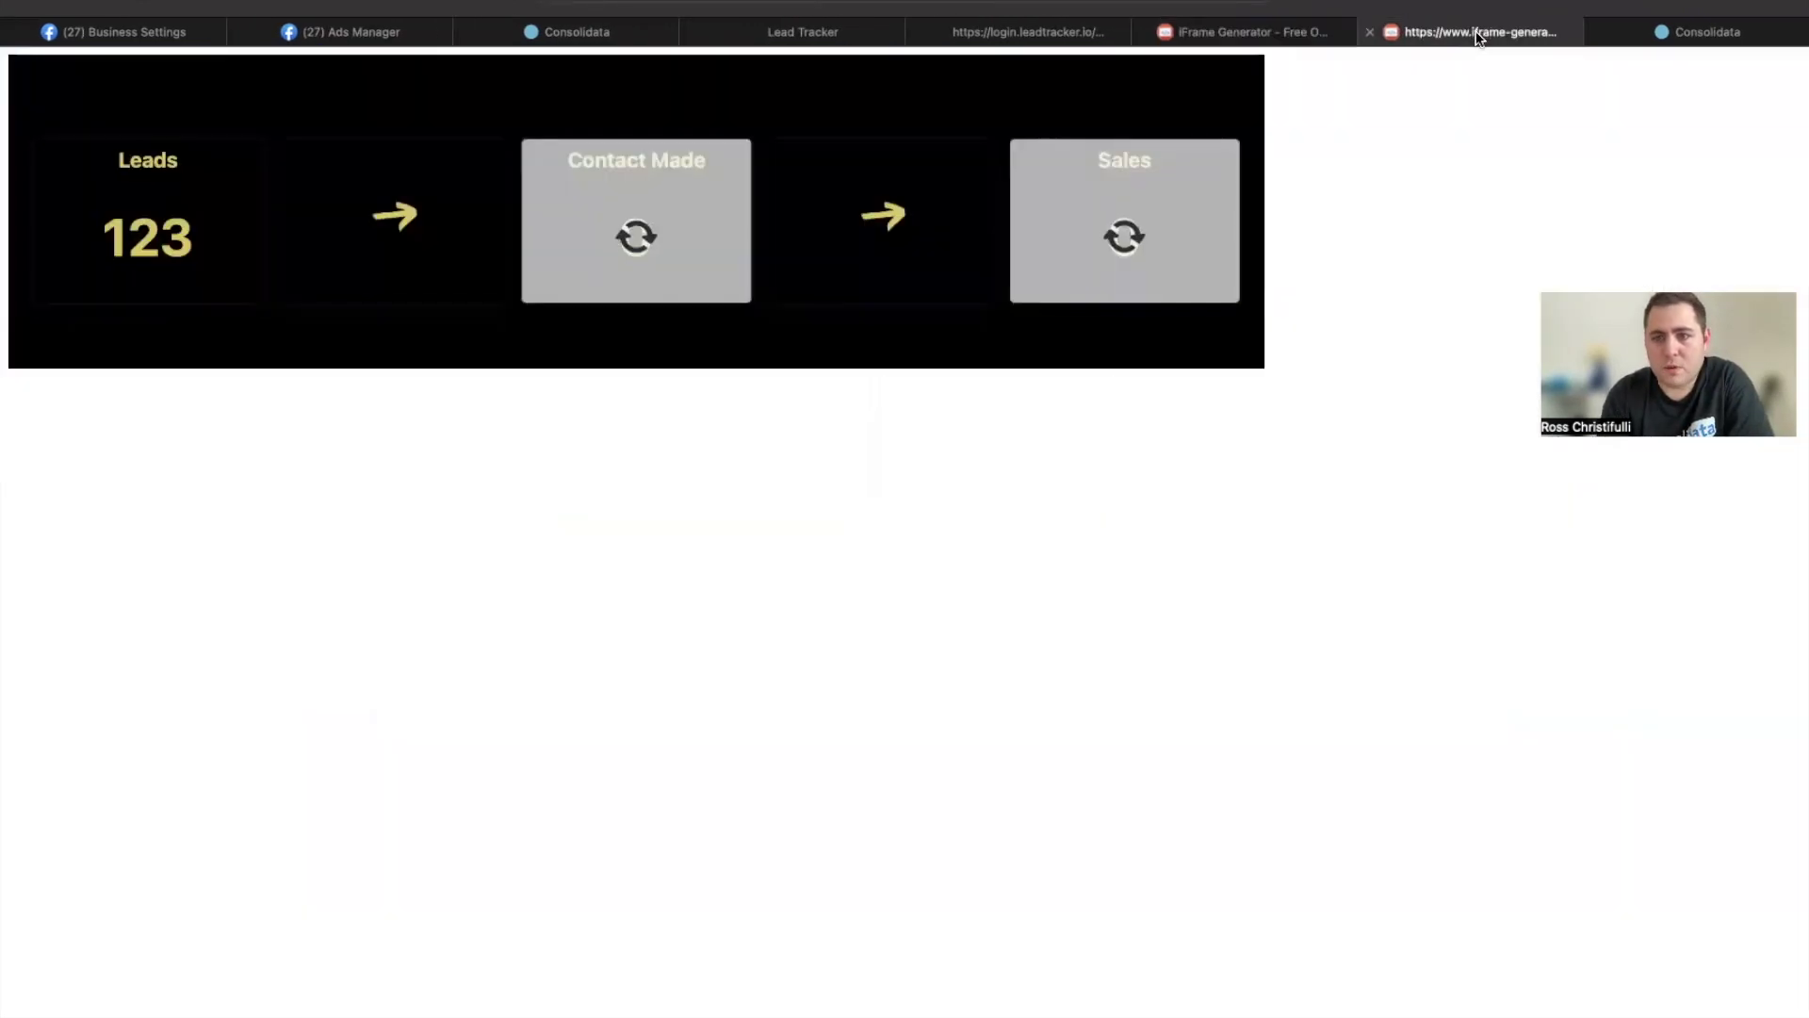
pyautogui.click(1277, 31)
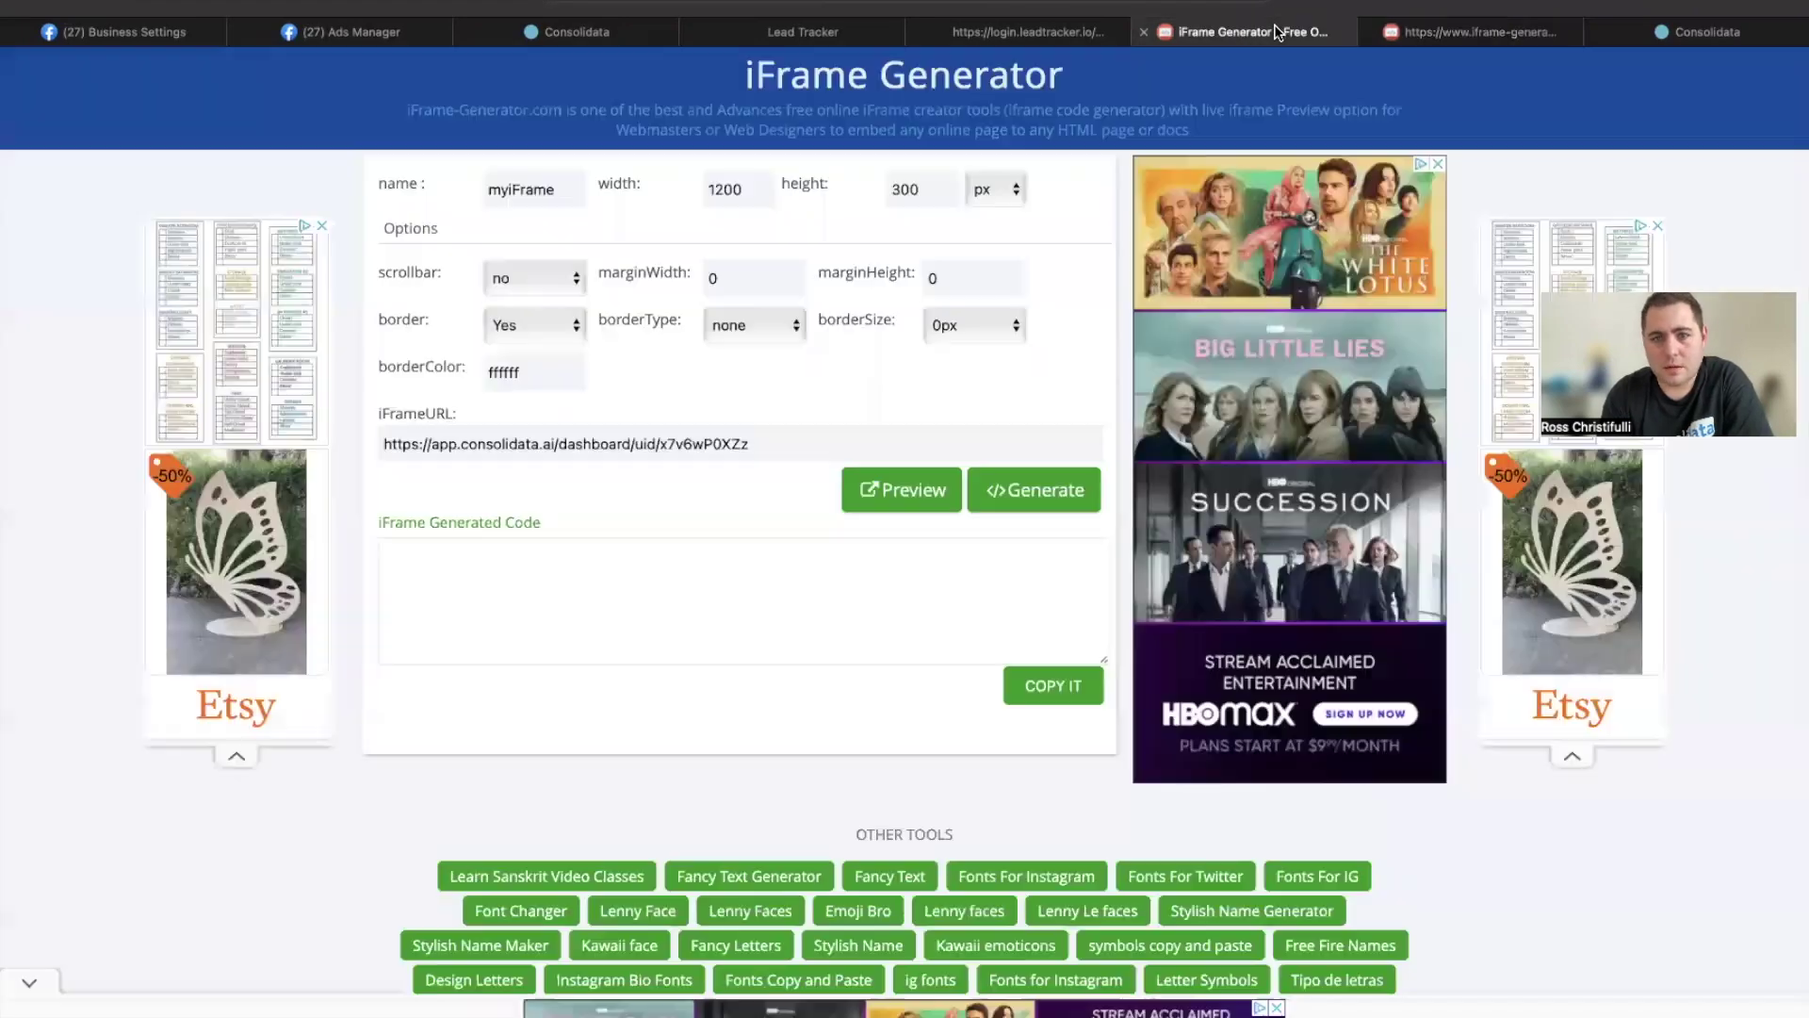
pyautogui.click(897, 189)
pyautogui.press('BackSpace')
pyautogui.write('2')
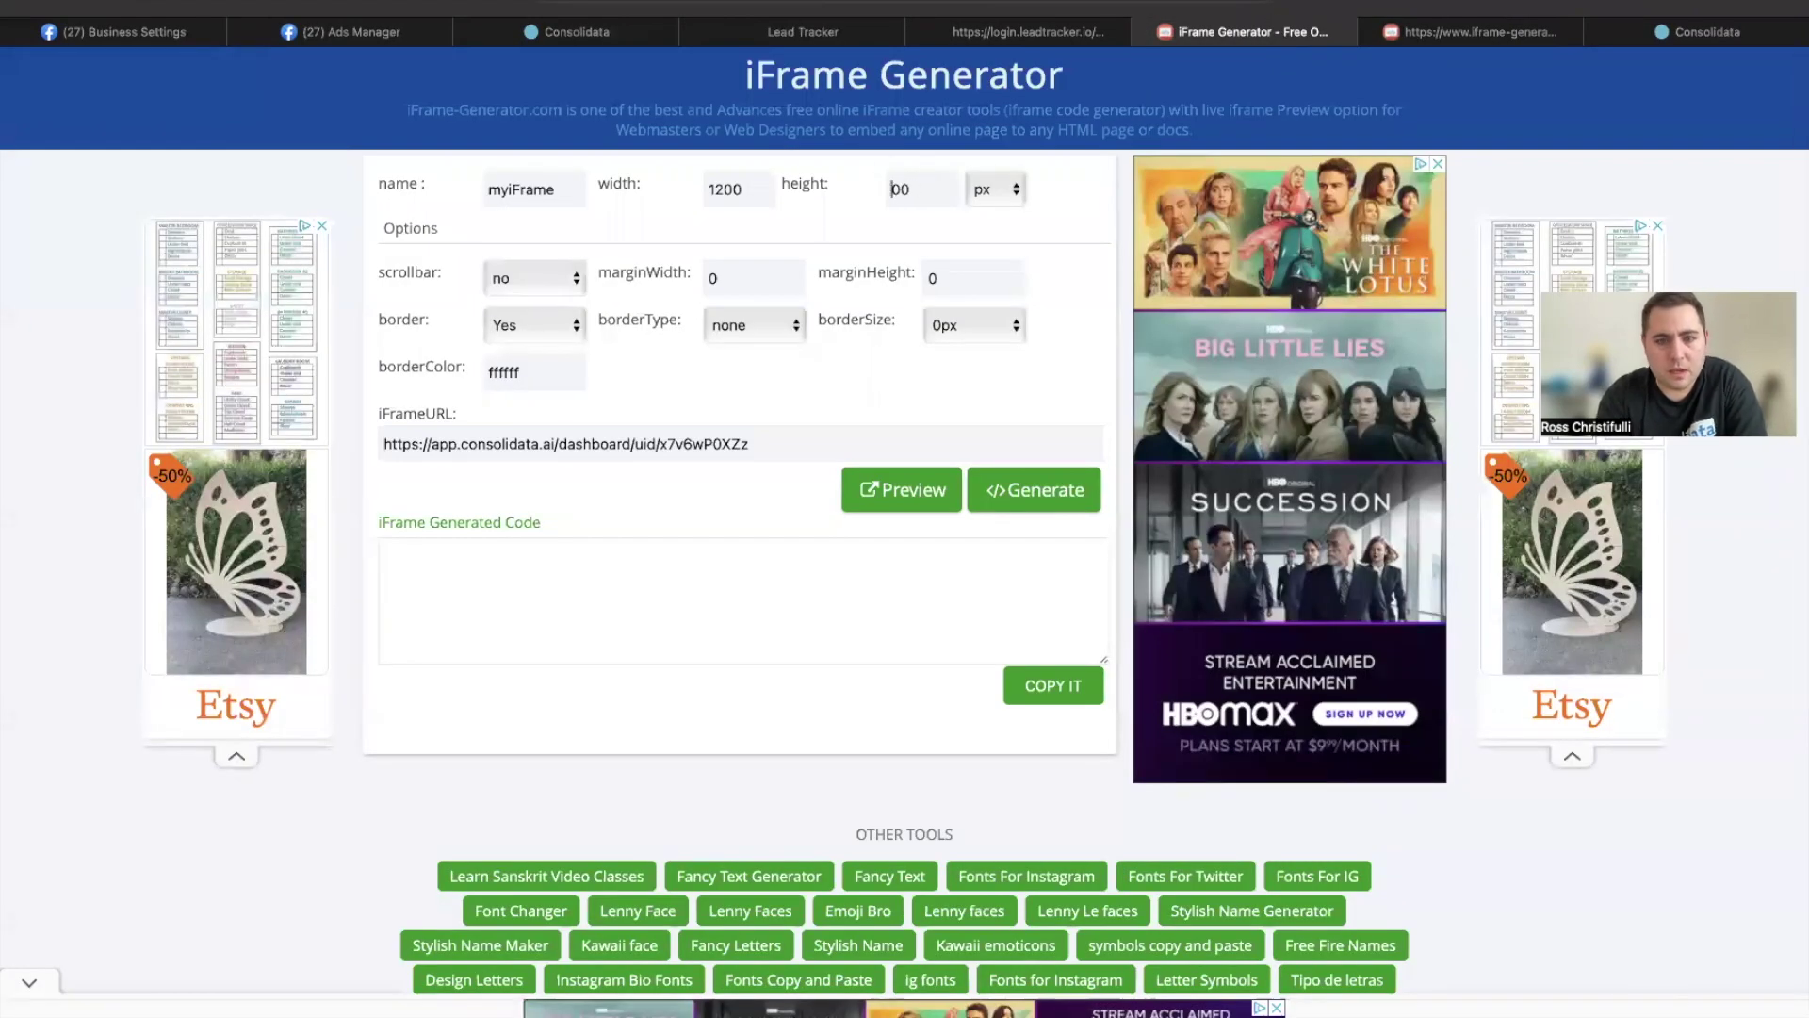
pyautogui.click(912, 490)
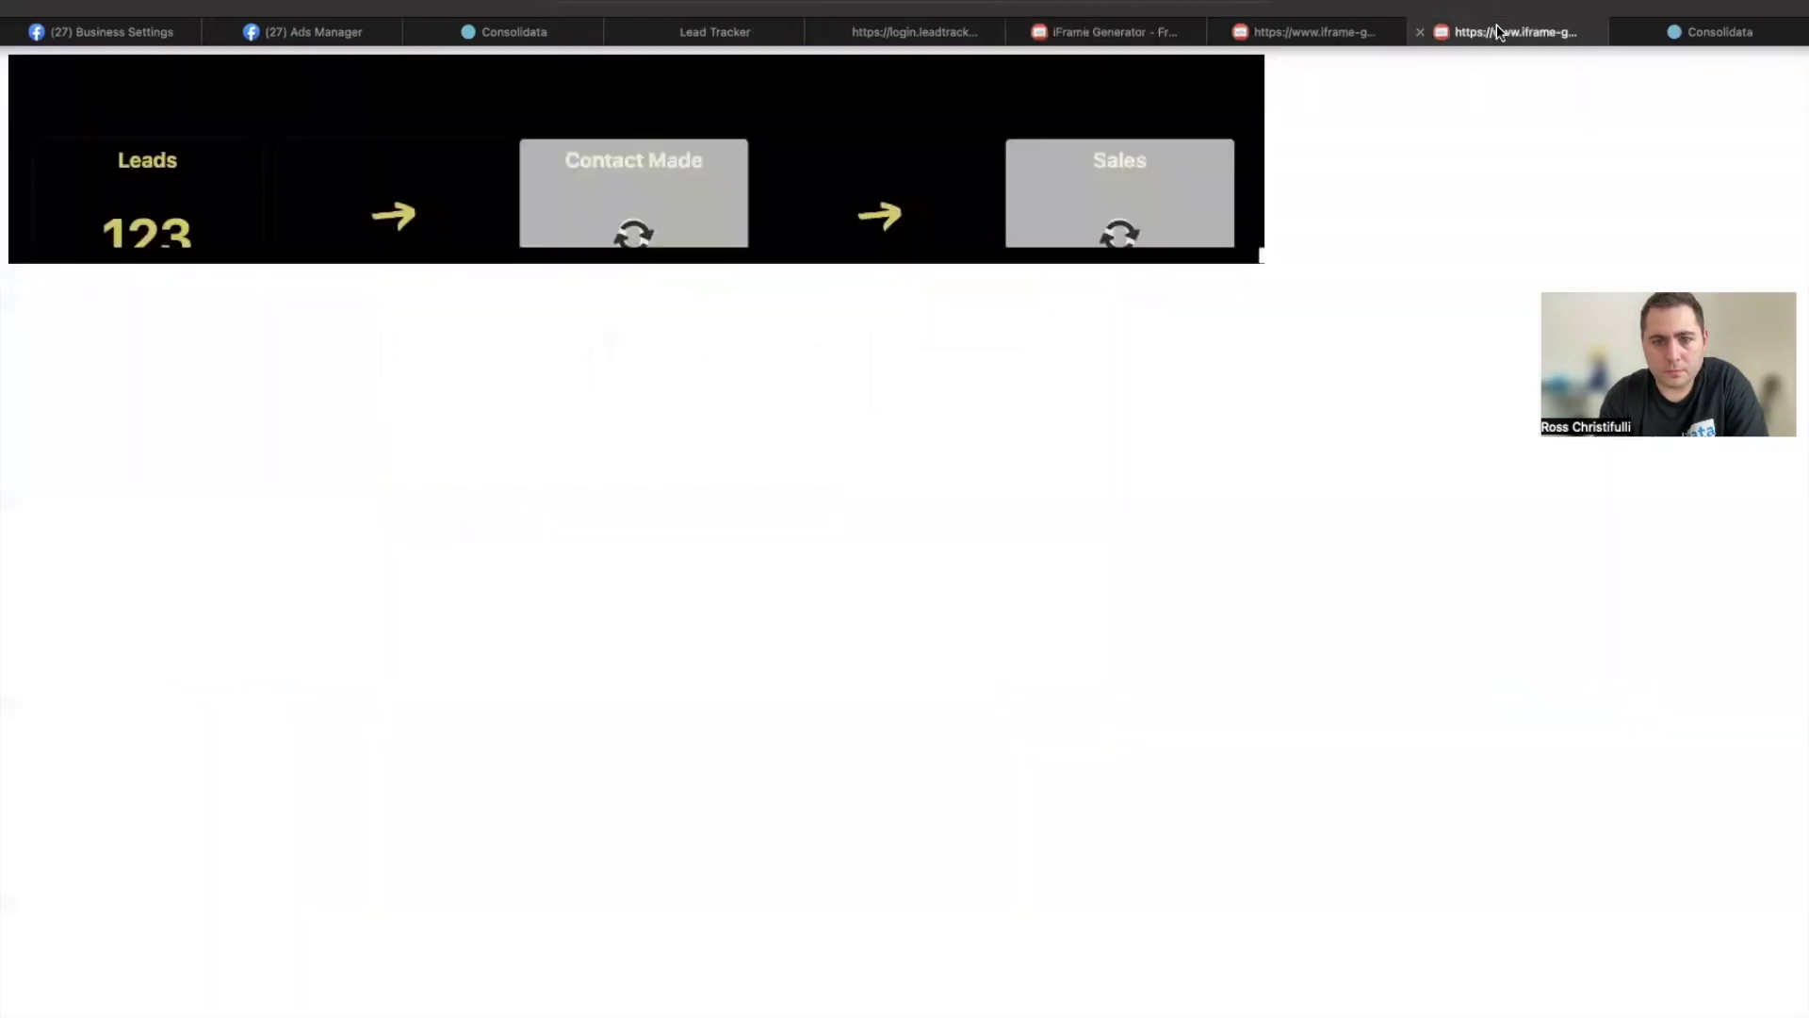
pyautogui.click(1493, 31)
pyautogui.scroll(-2, 1150, 165)
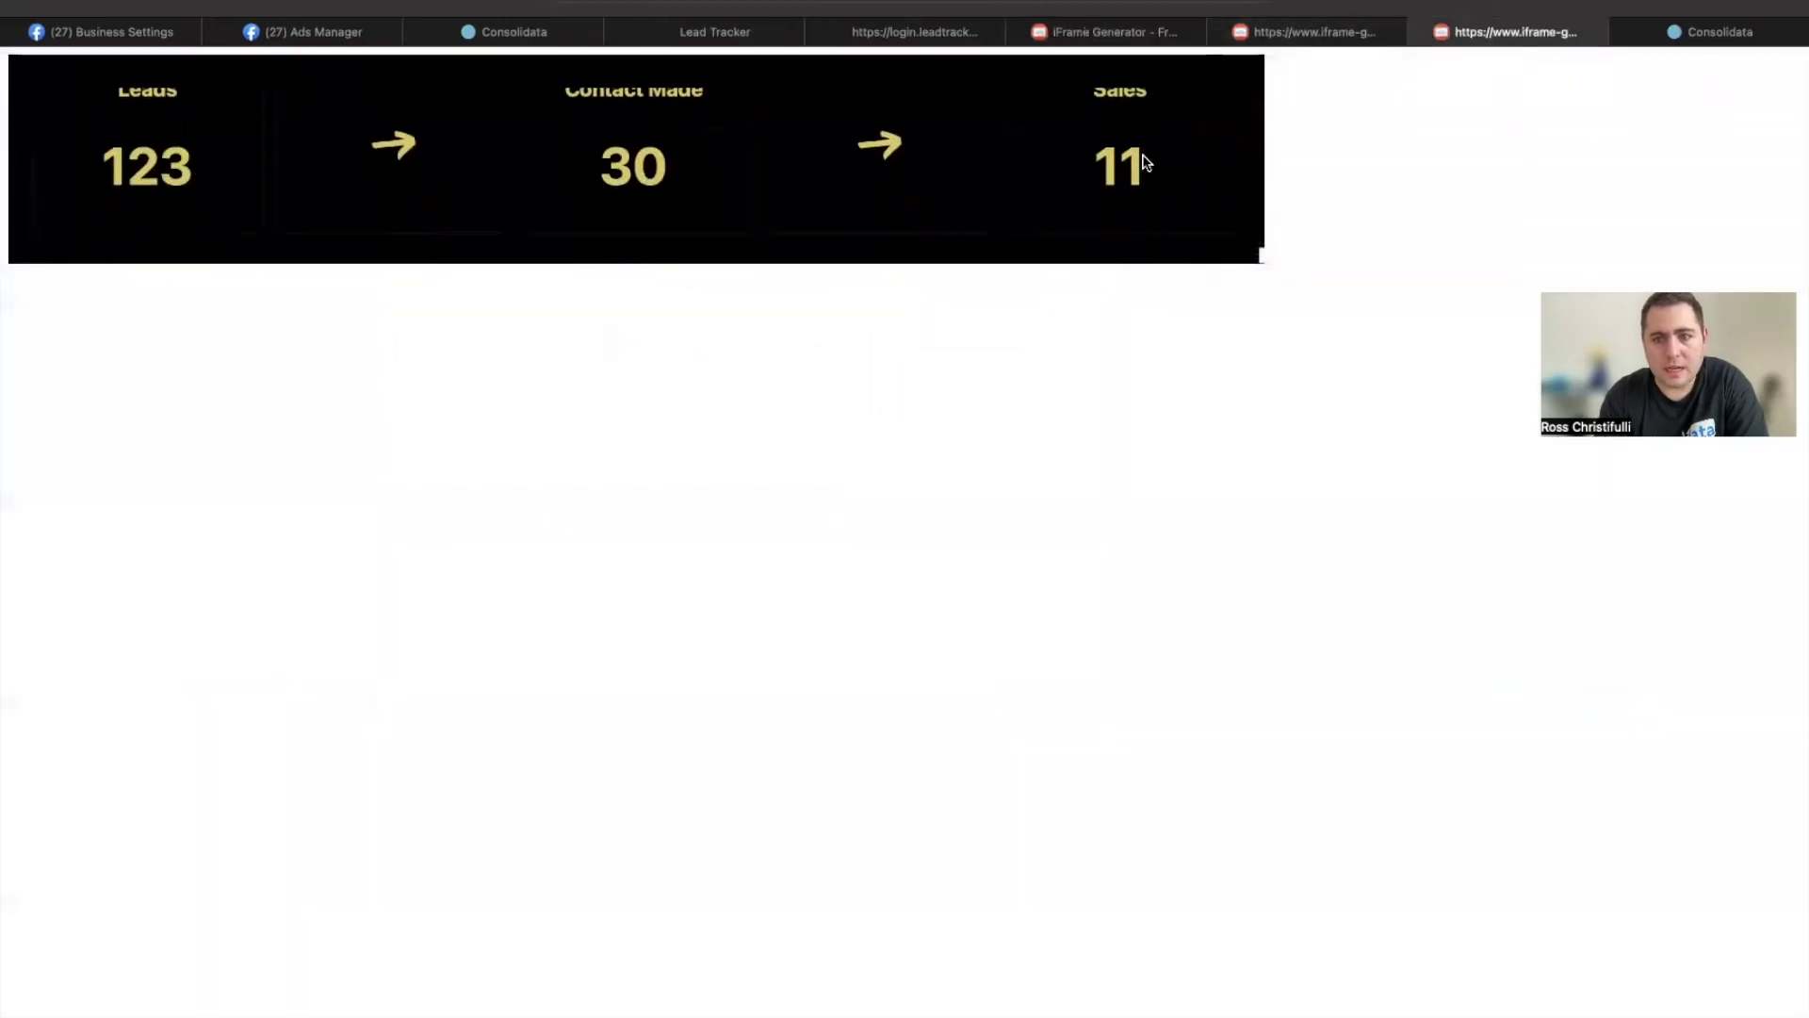
pyautogui.click(1305, 31)
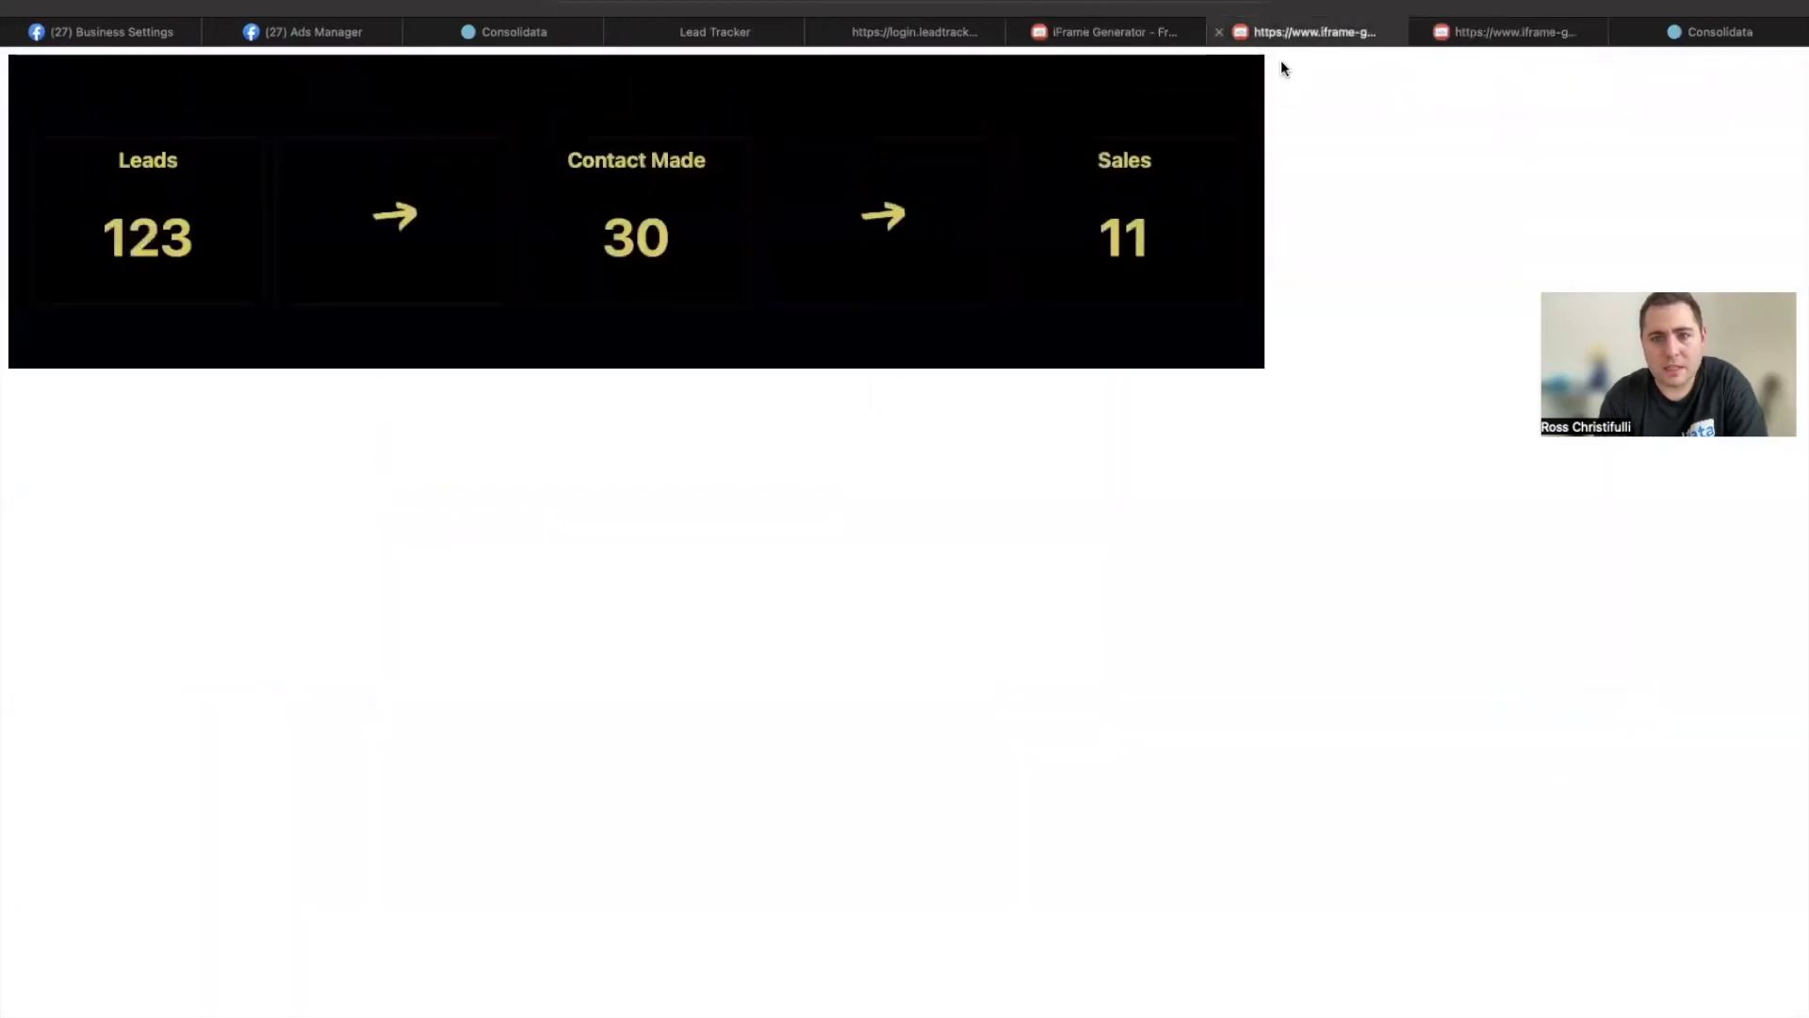
pyautogui.click(1496, 32)
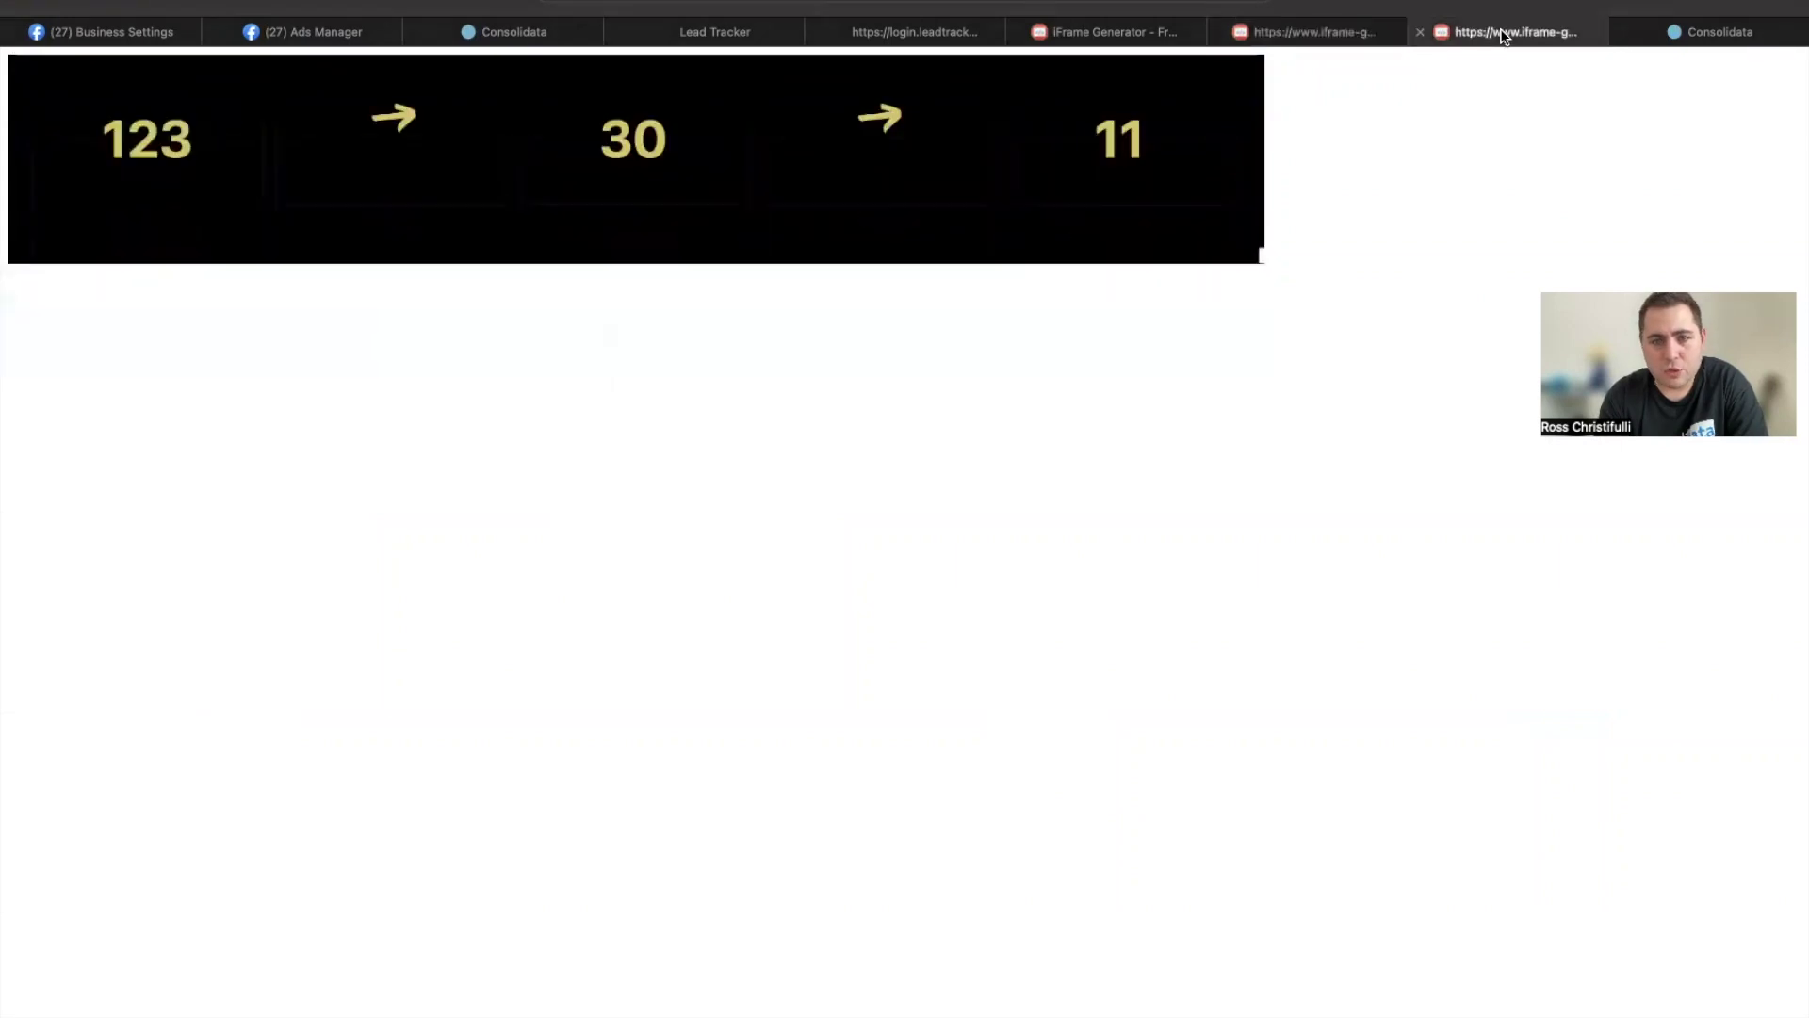
pyautogui.click(1120, 31)
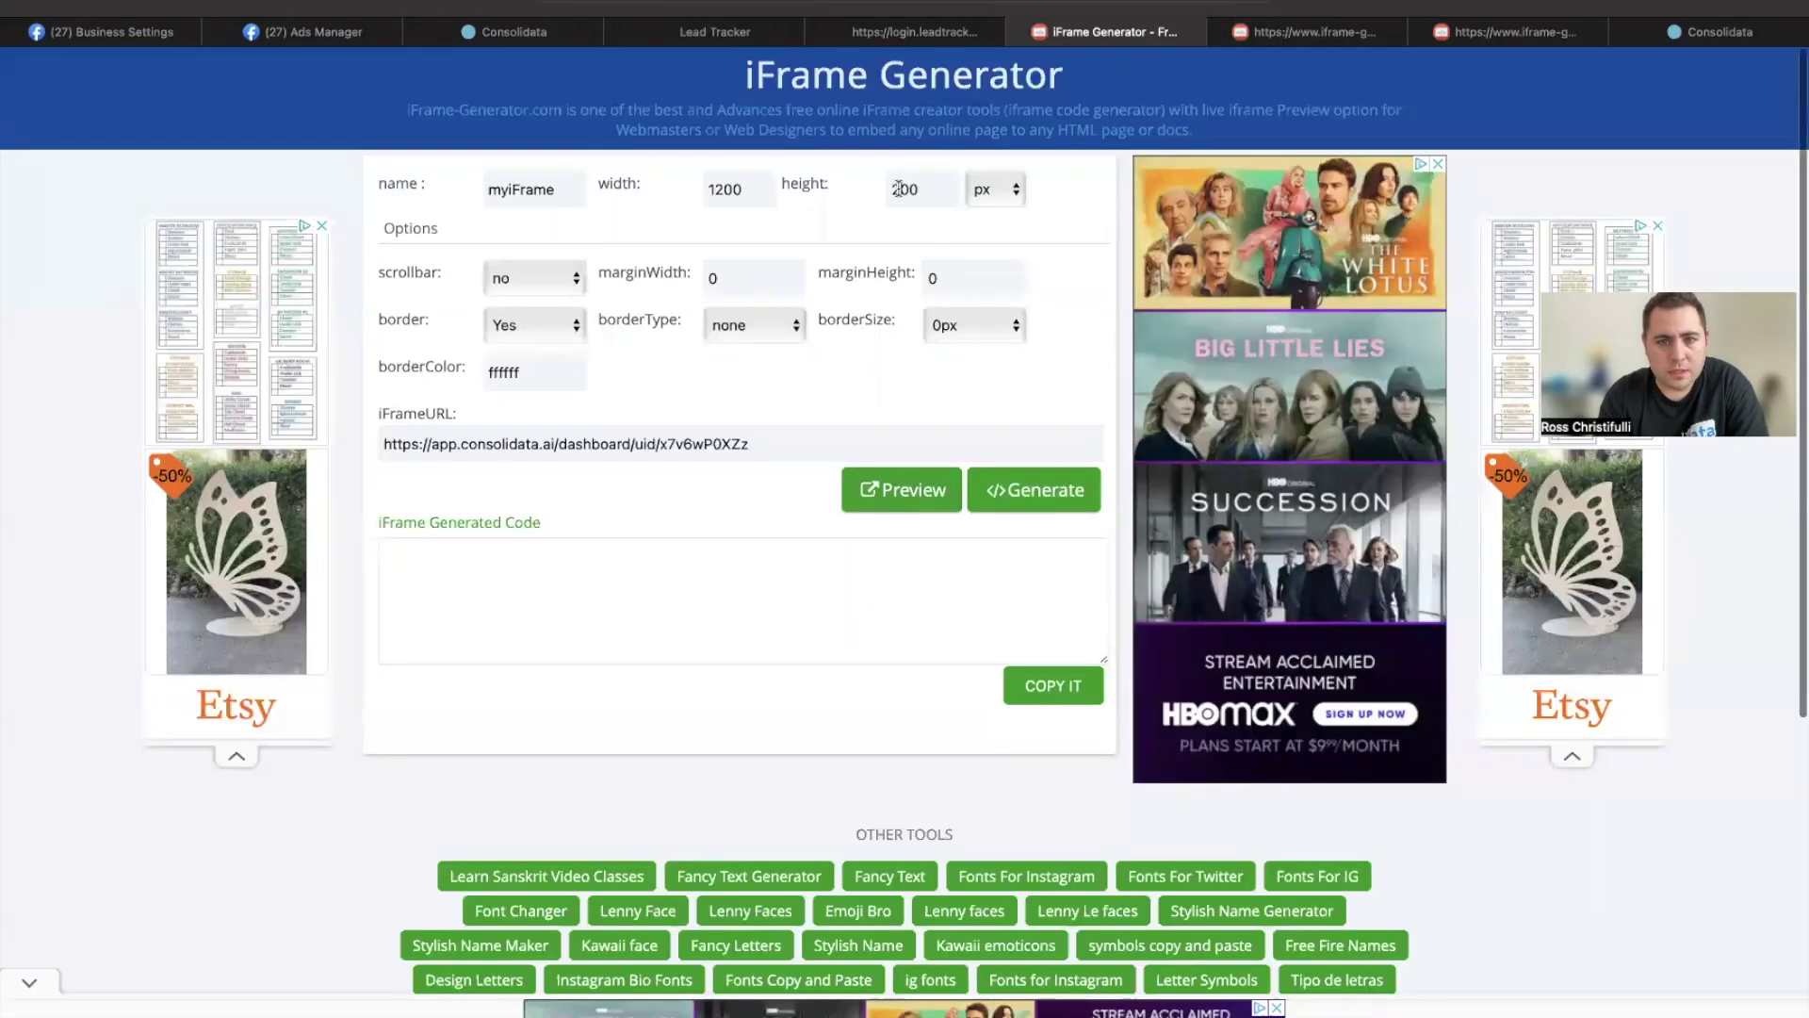
# - Generate the iframe embed code and copy it
pyautogui.click(1034, 489)
pyautogui.click(1025, 631)
pyautogui.click(1048, 684)
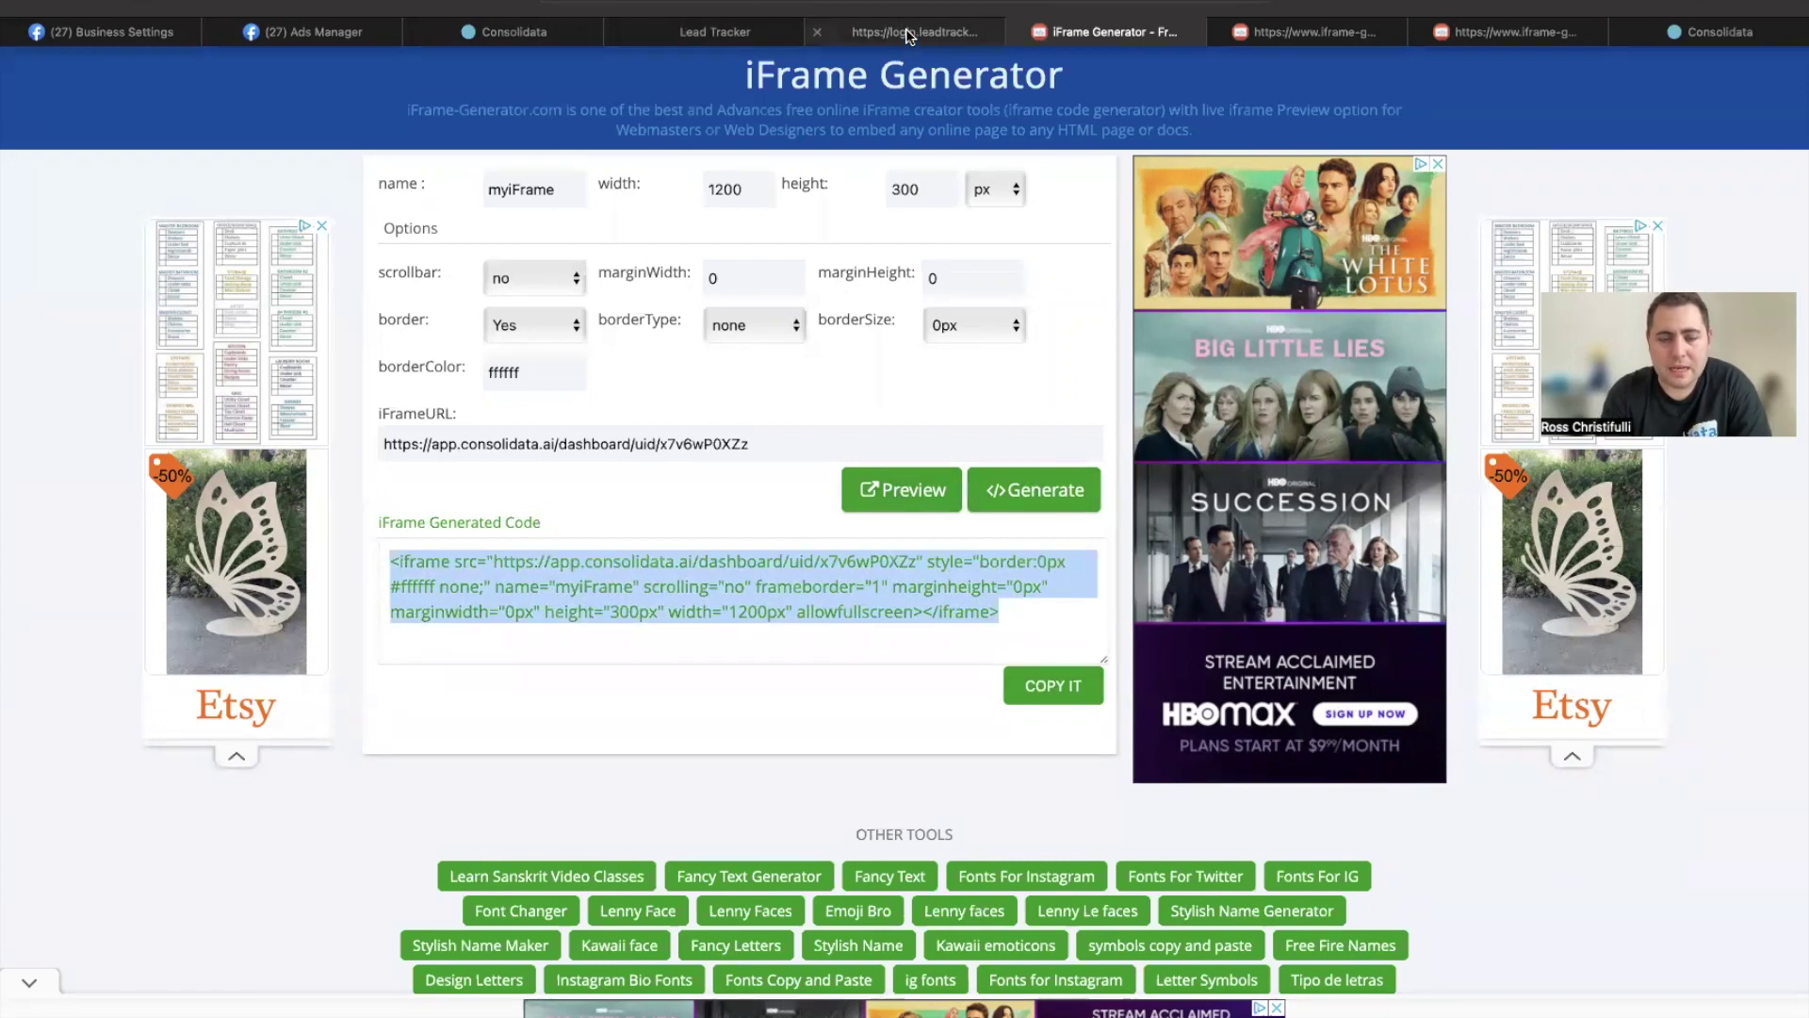
# - Delete the existing section and add a new full-width section to the funnel page
pyautogui.click(747, 35)
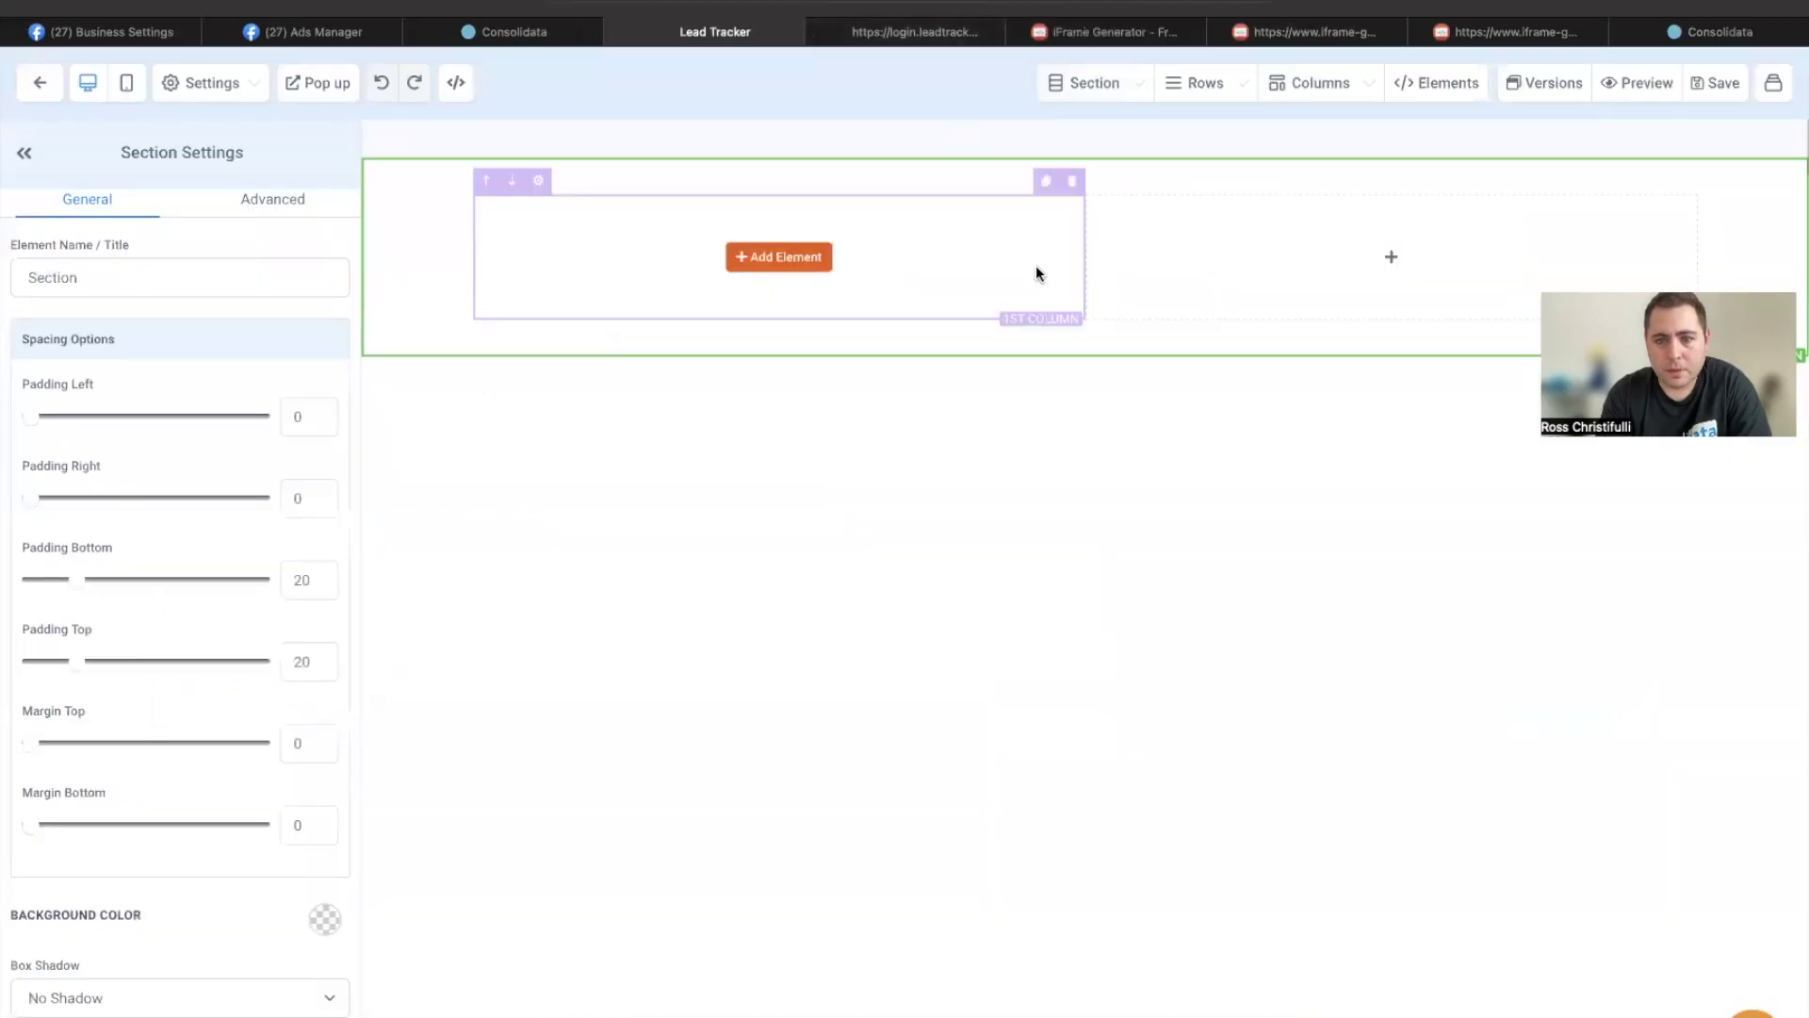
pyautogui.click(1796, 223)
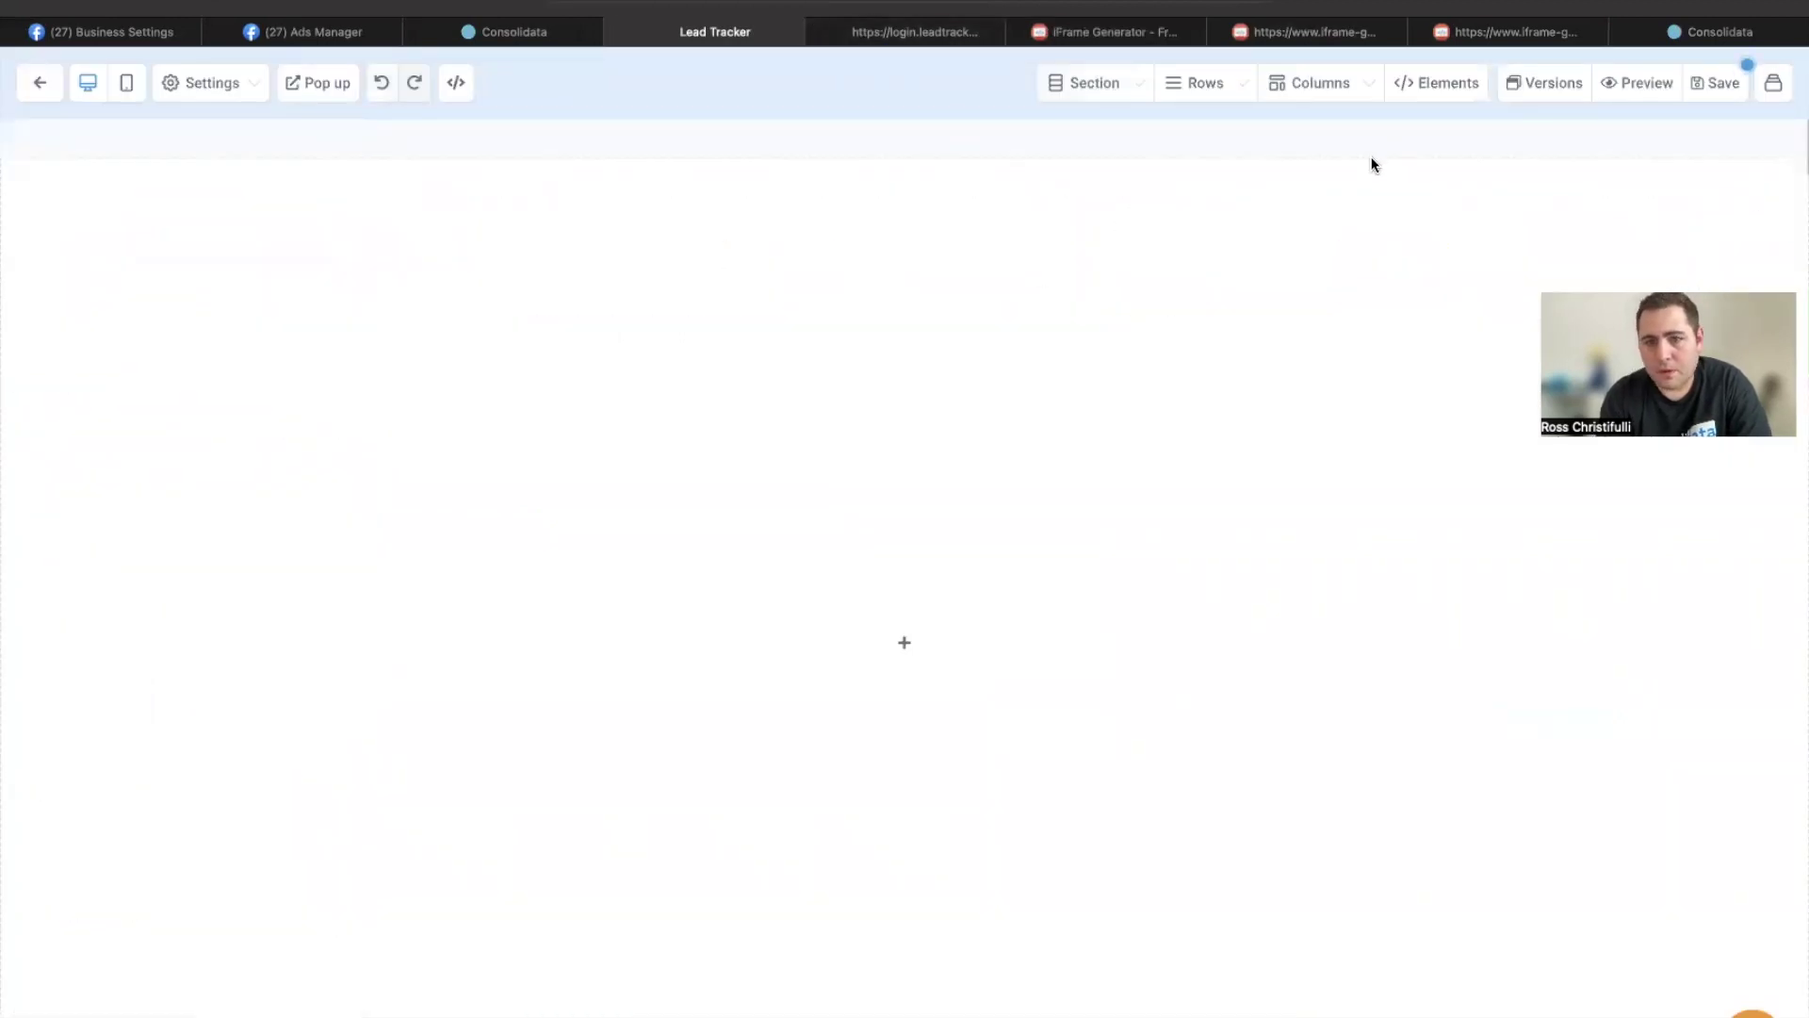
pyautogui.click(1474, 87)
pyautogui.click(1140, 94)
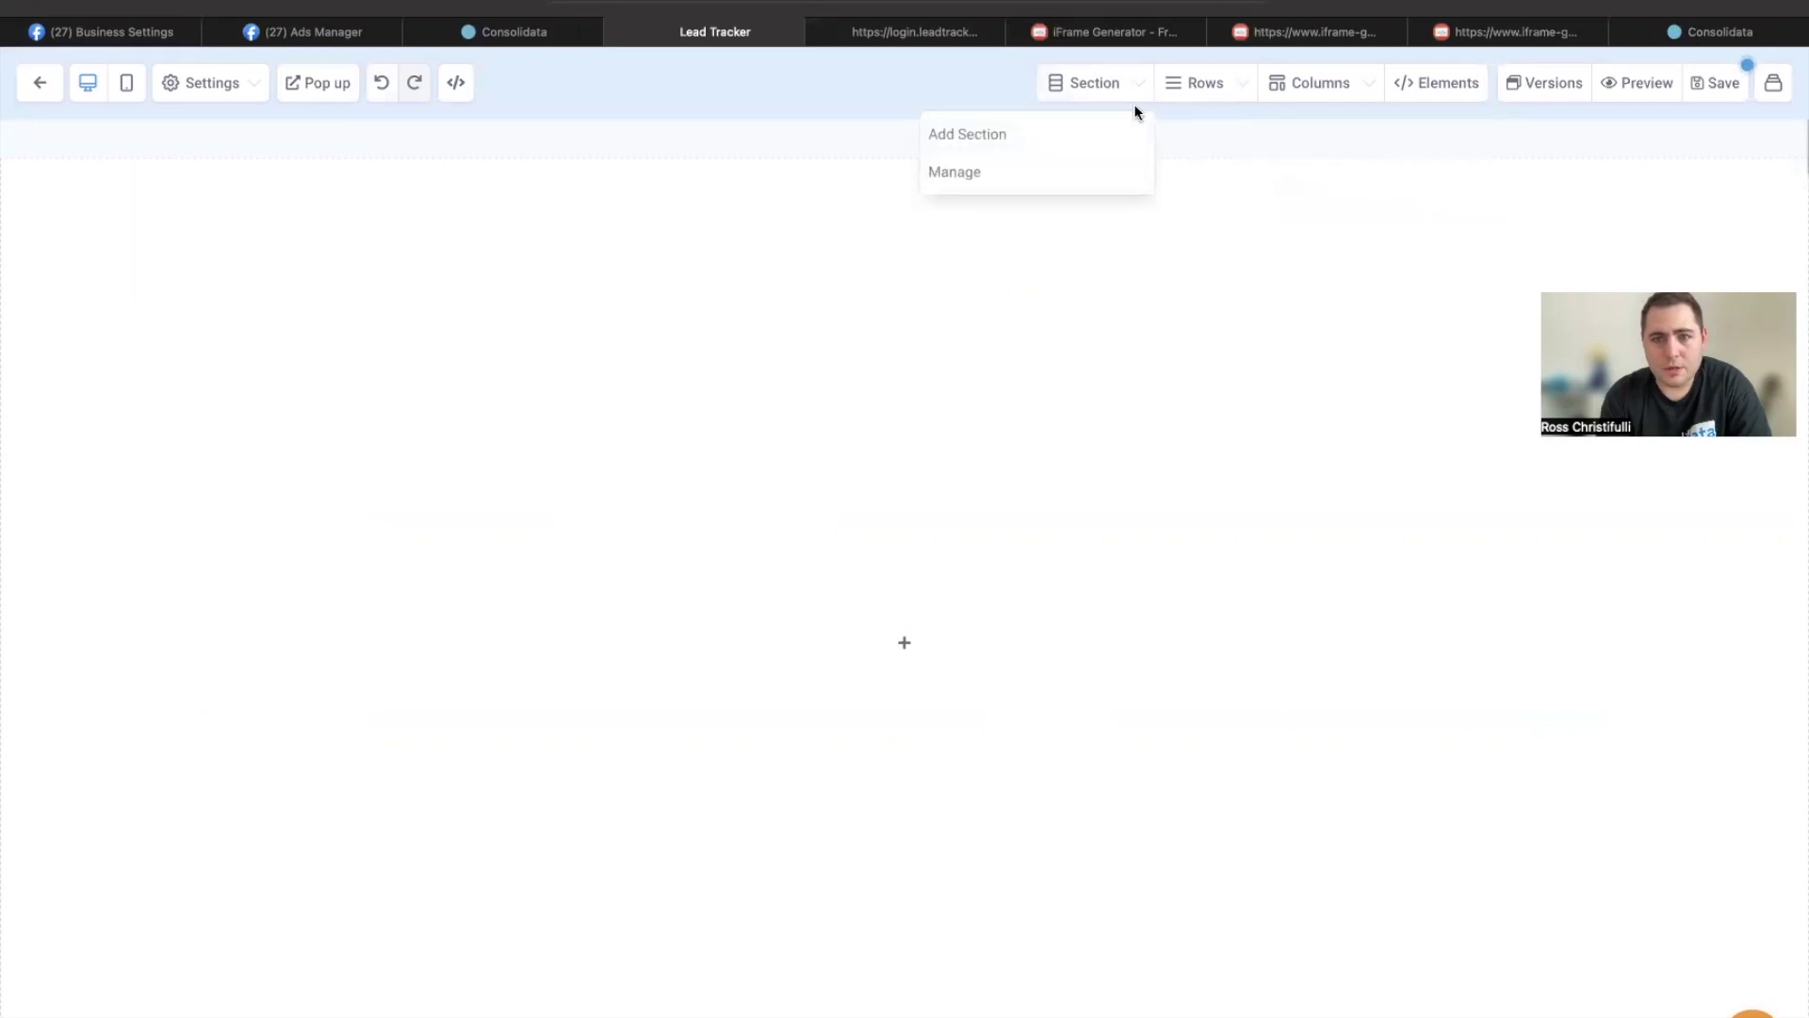
pyautogui.click(1119, 130)
pyautogui.click(1441, 203)
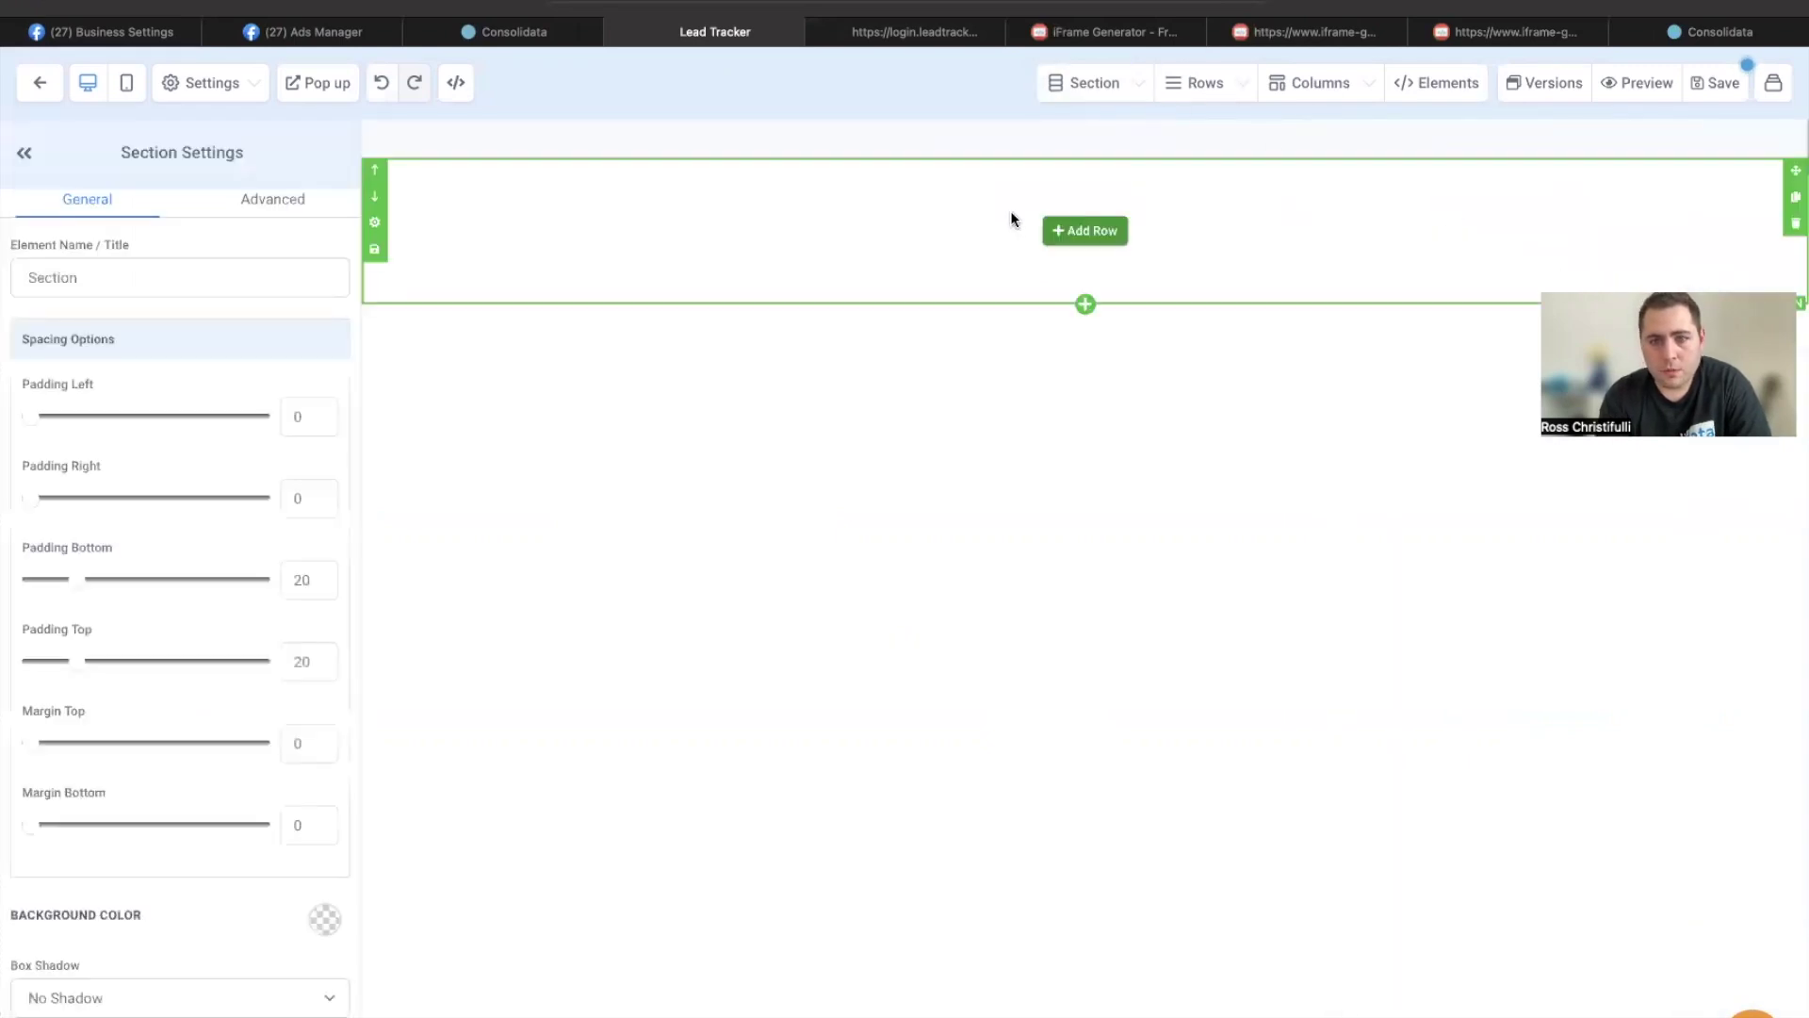
# - Add a one-column row to the new section
pyautogui.click(1079, 230)
pyautogui.click(1539, 241)
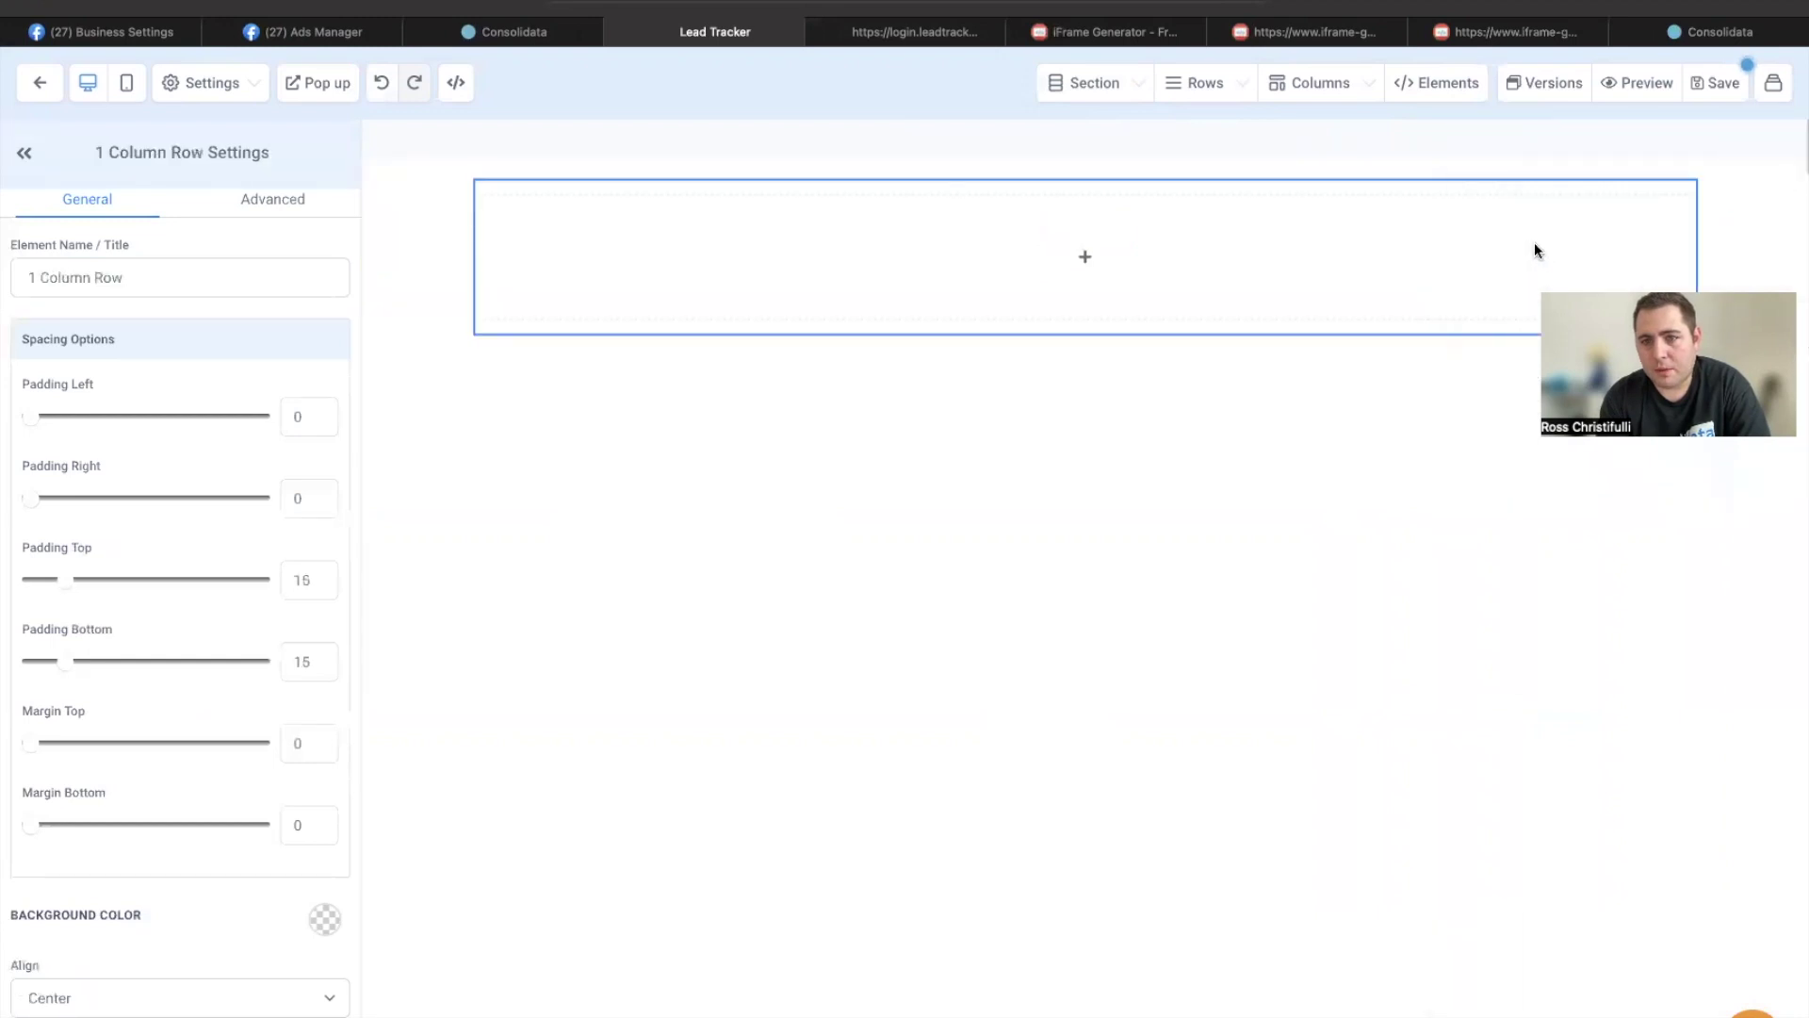
pyautogui.scroll(-5, 1583, 638)
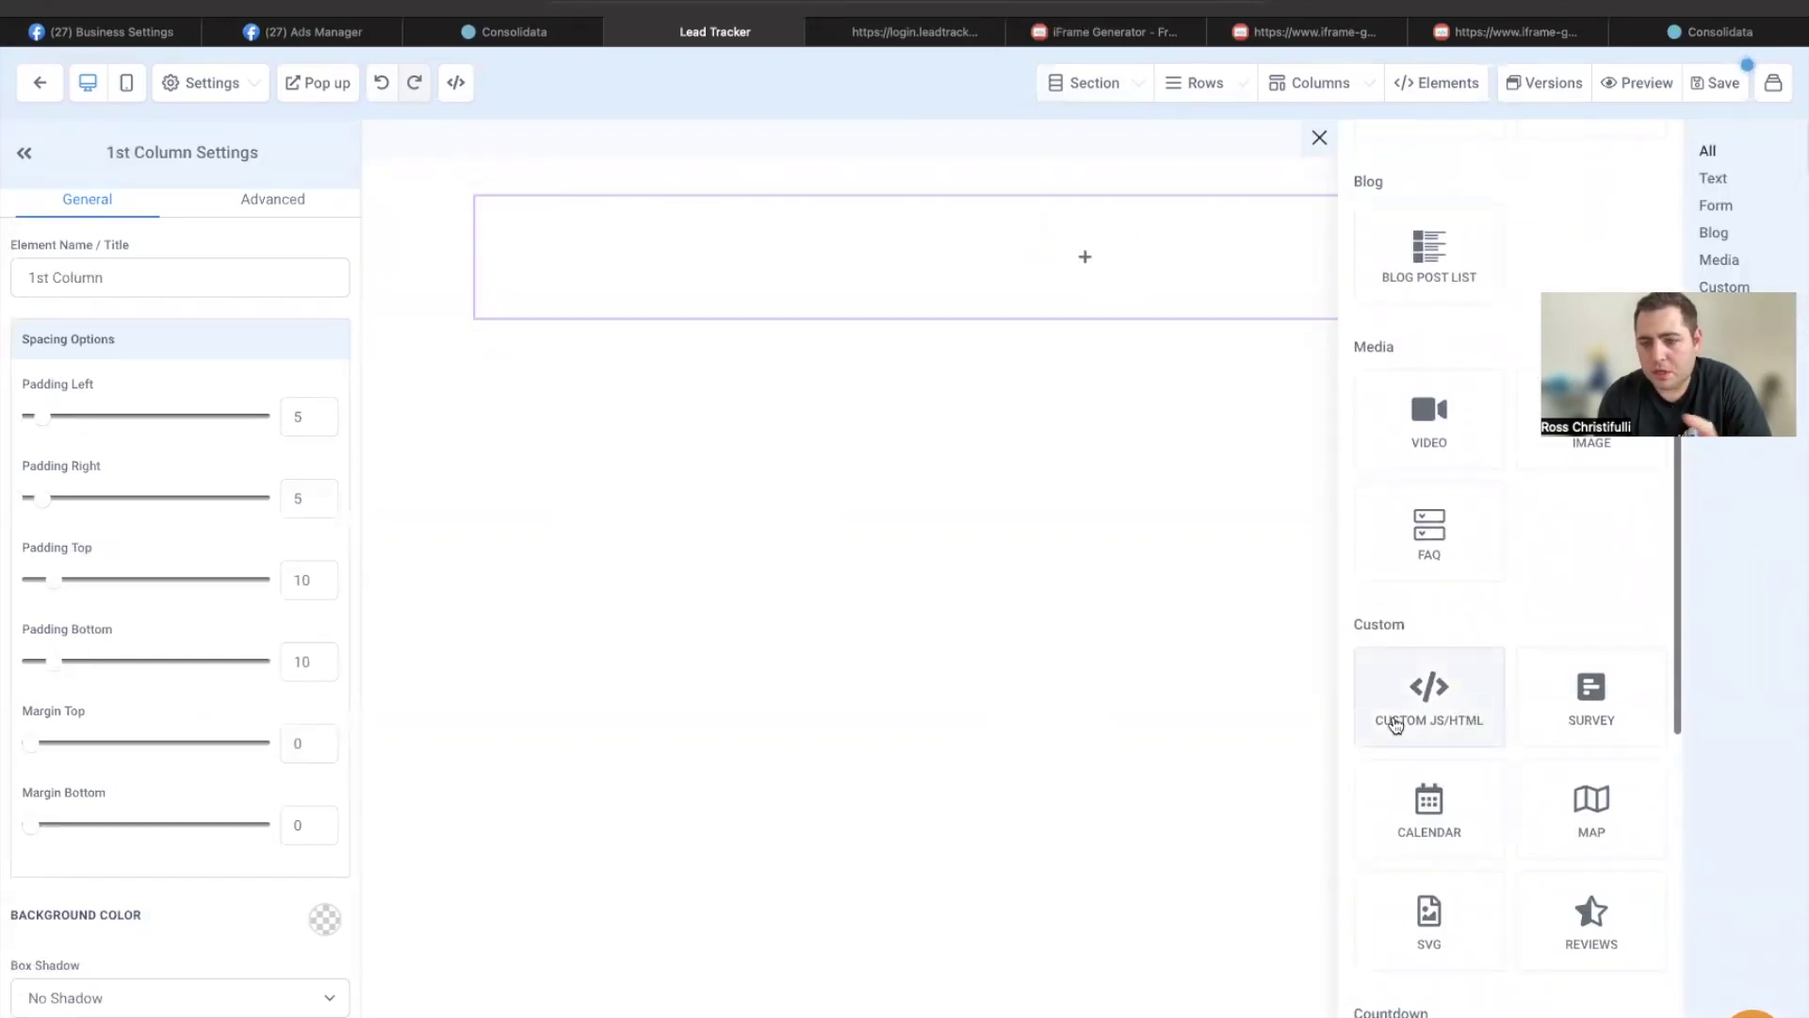
# - Drop a Custom JS/HTML element into the column and save the pasted iframe code in it
pyautogui.moveTo(1461, 718); pyautogui.dragTo(1101, 304)
pyautogui.click(238, 325)
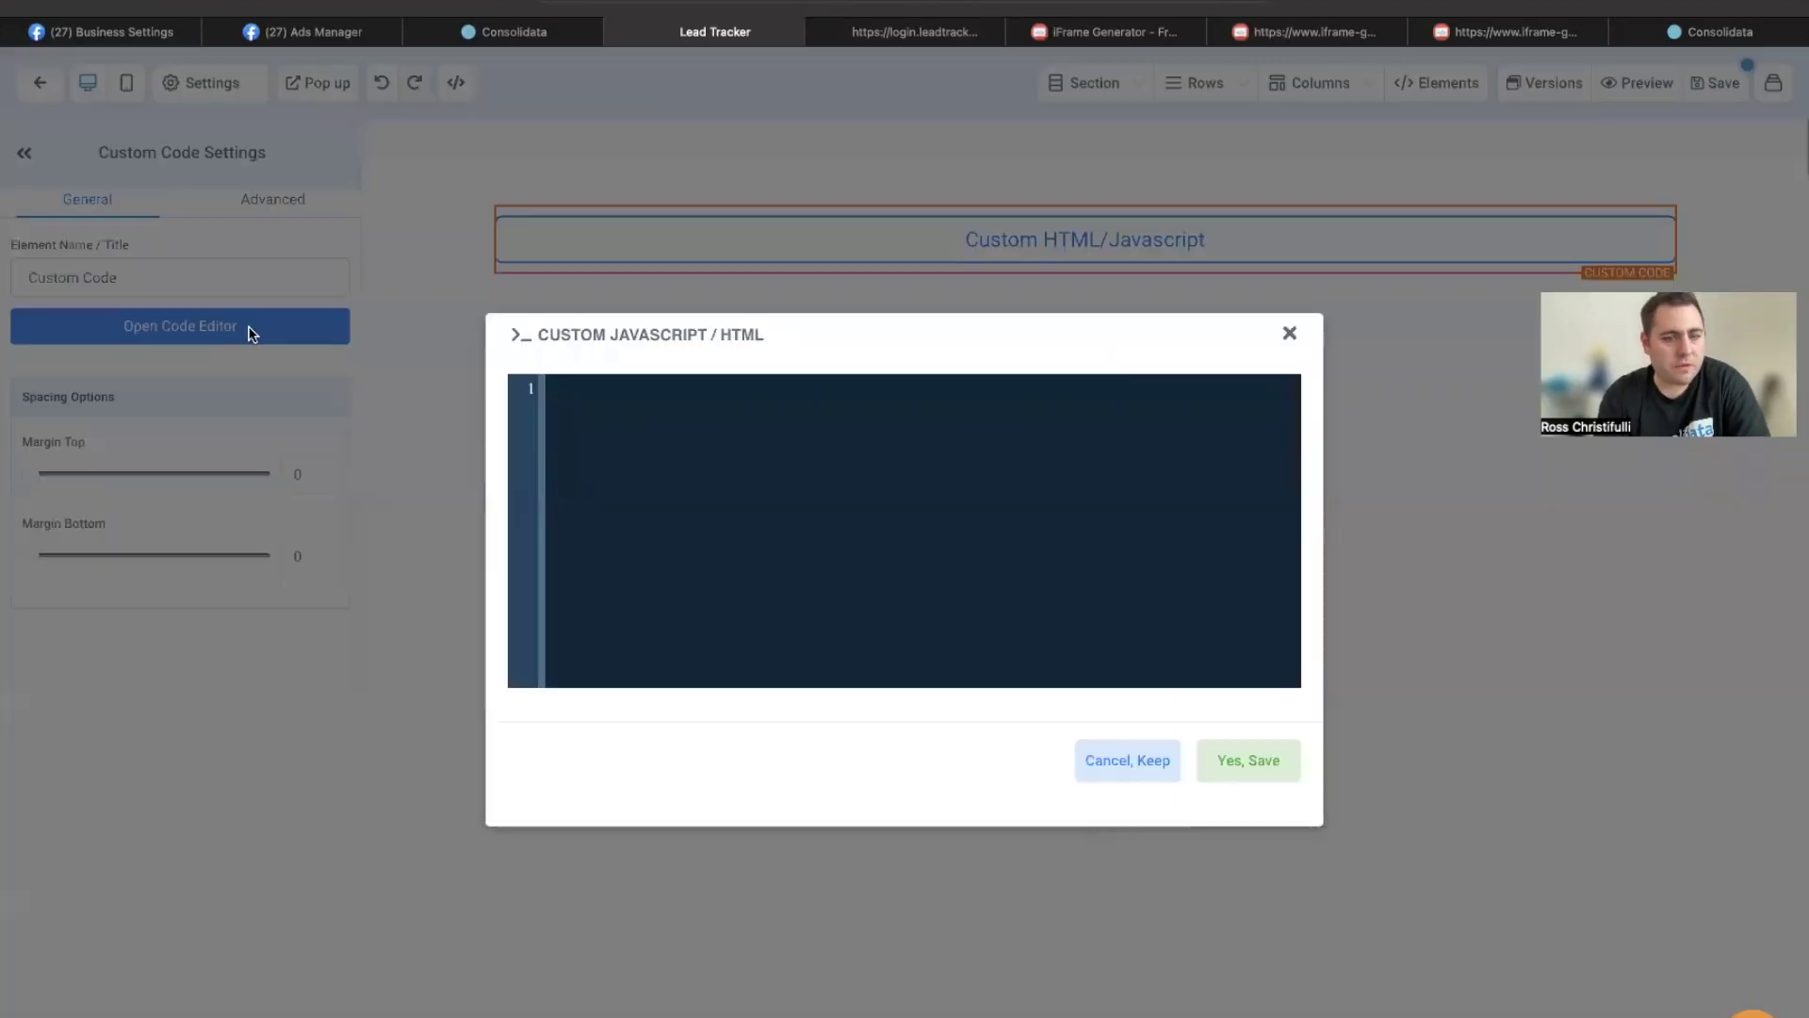
pyautogui.click(825, 389)
pyautogui.write('<iframe src="https://app.consolidata.ai/dashboard/uid/x7v6wP0XZz" style="border:0px #ffffff none;" name="myiFrame" scrolling="no" frameborder="1" marginheight="0px" marginwidth="0px" height="300px" width="1200px" allowfullscreen></iframe>')
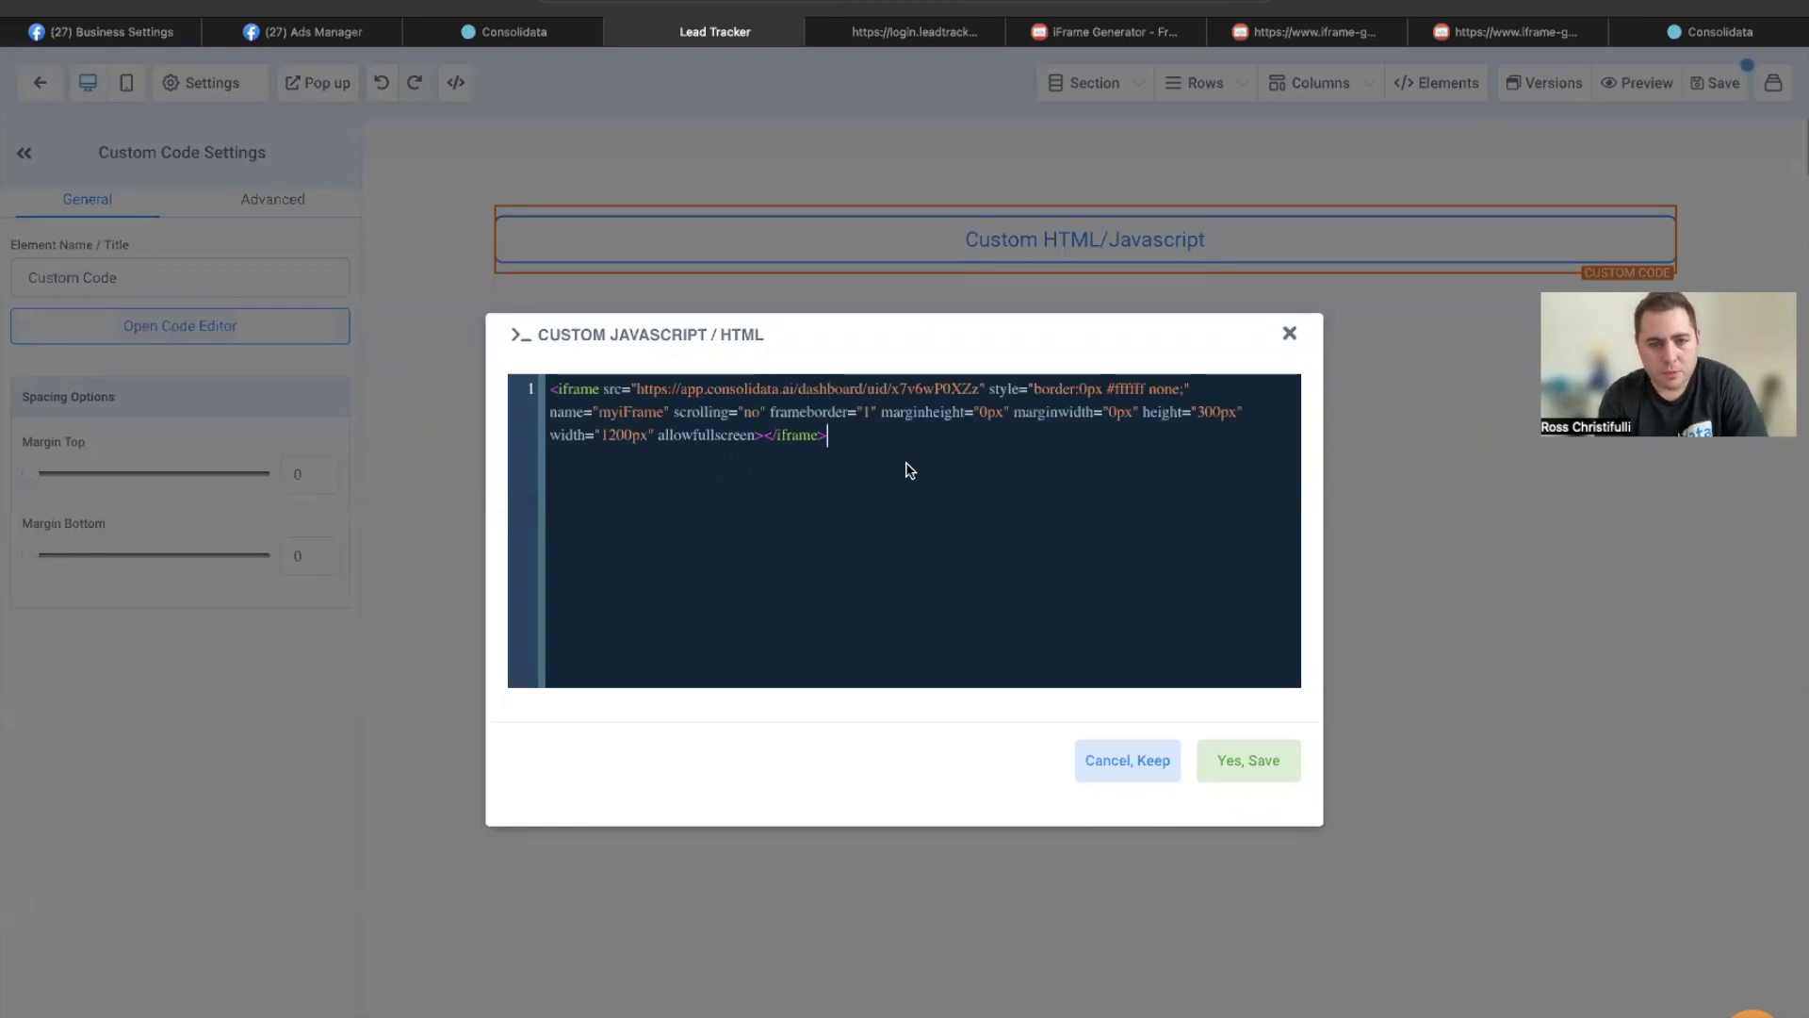
pyautogui.click(1242, 765)
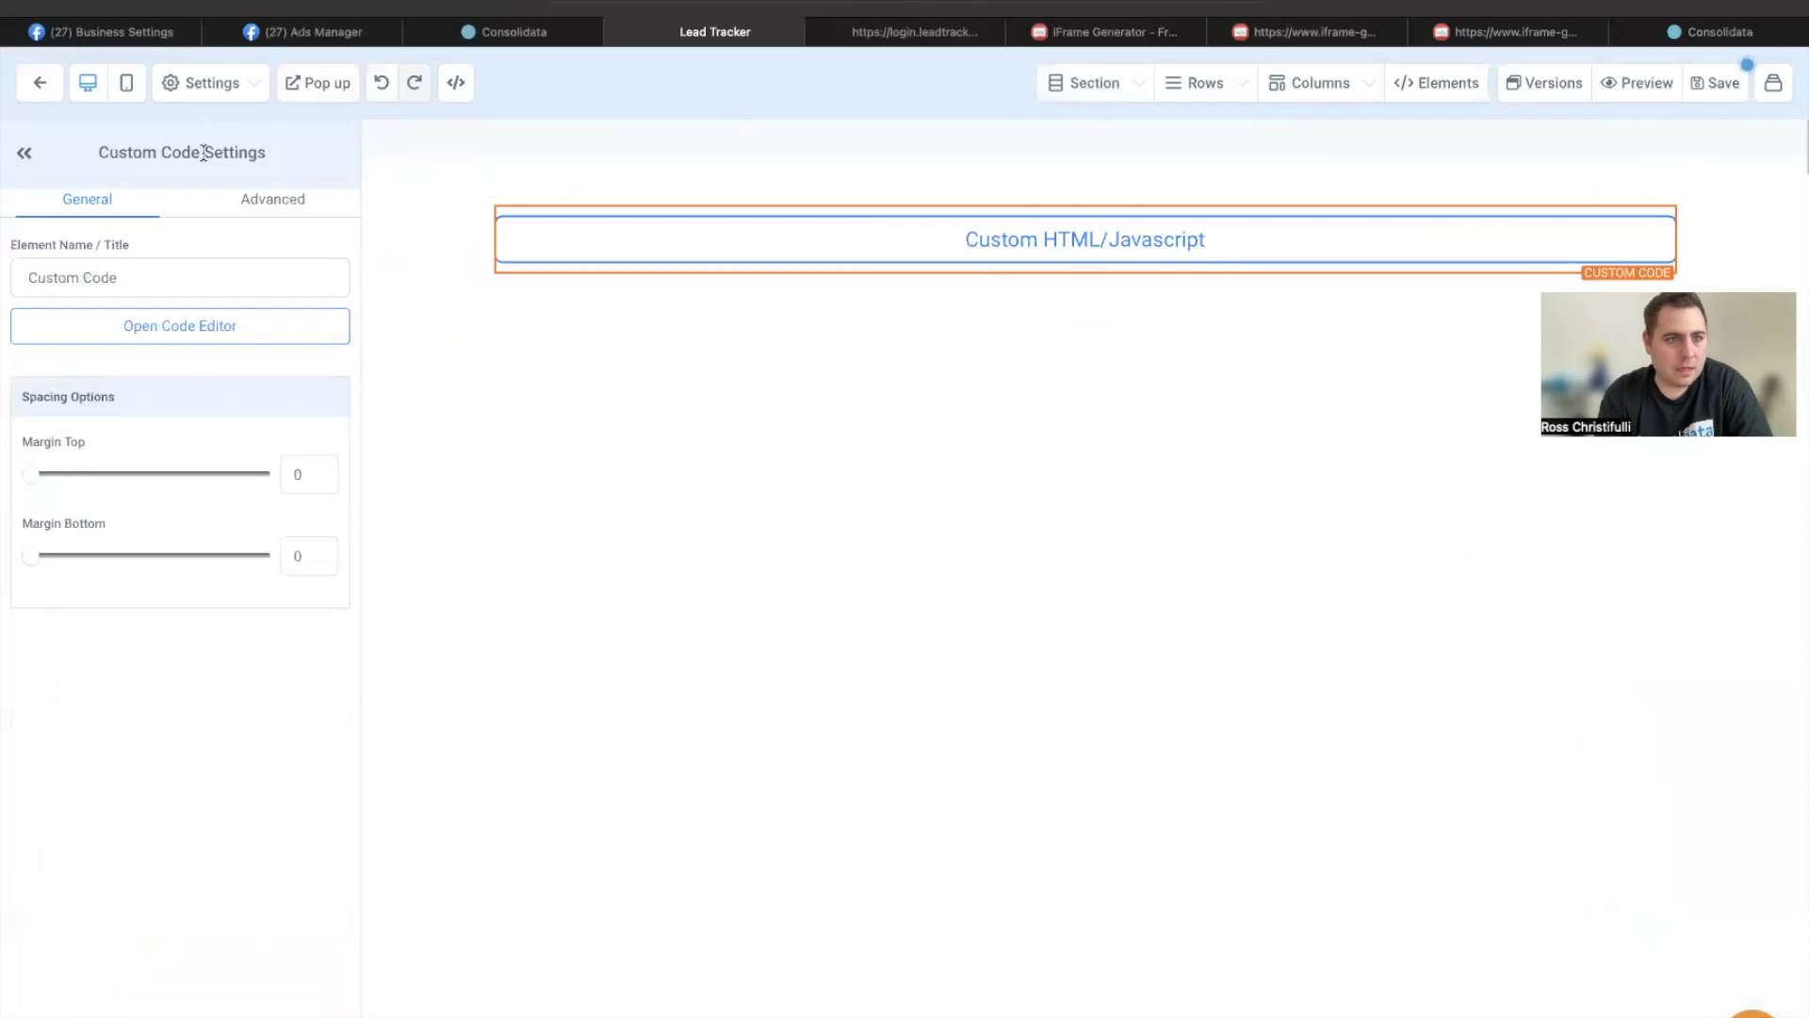
# - Set the page background to black, save the page and open its preview
pyautogui.click(226, 82)
pyautogui.click(209, 257)
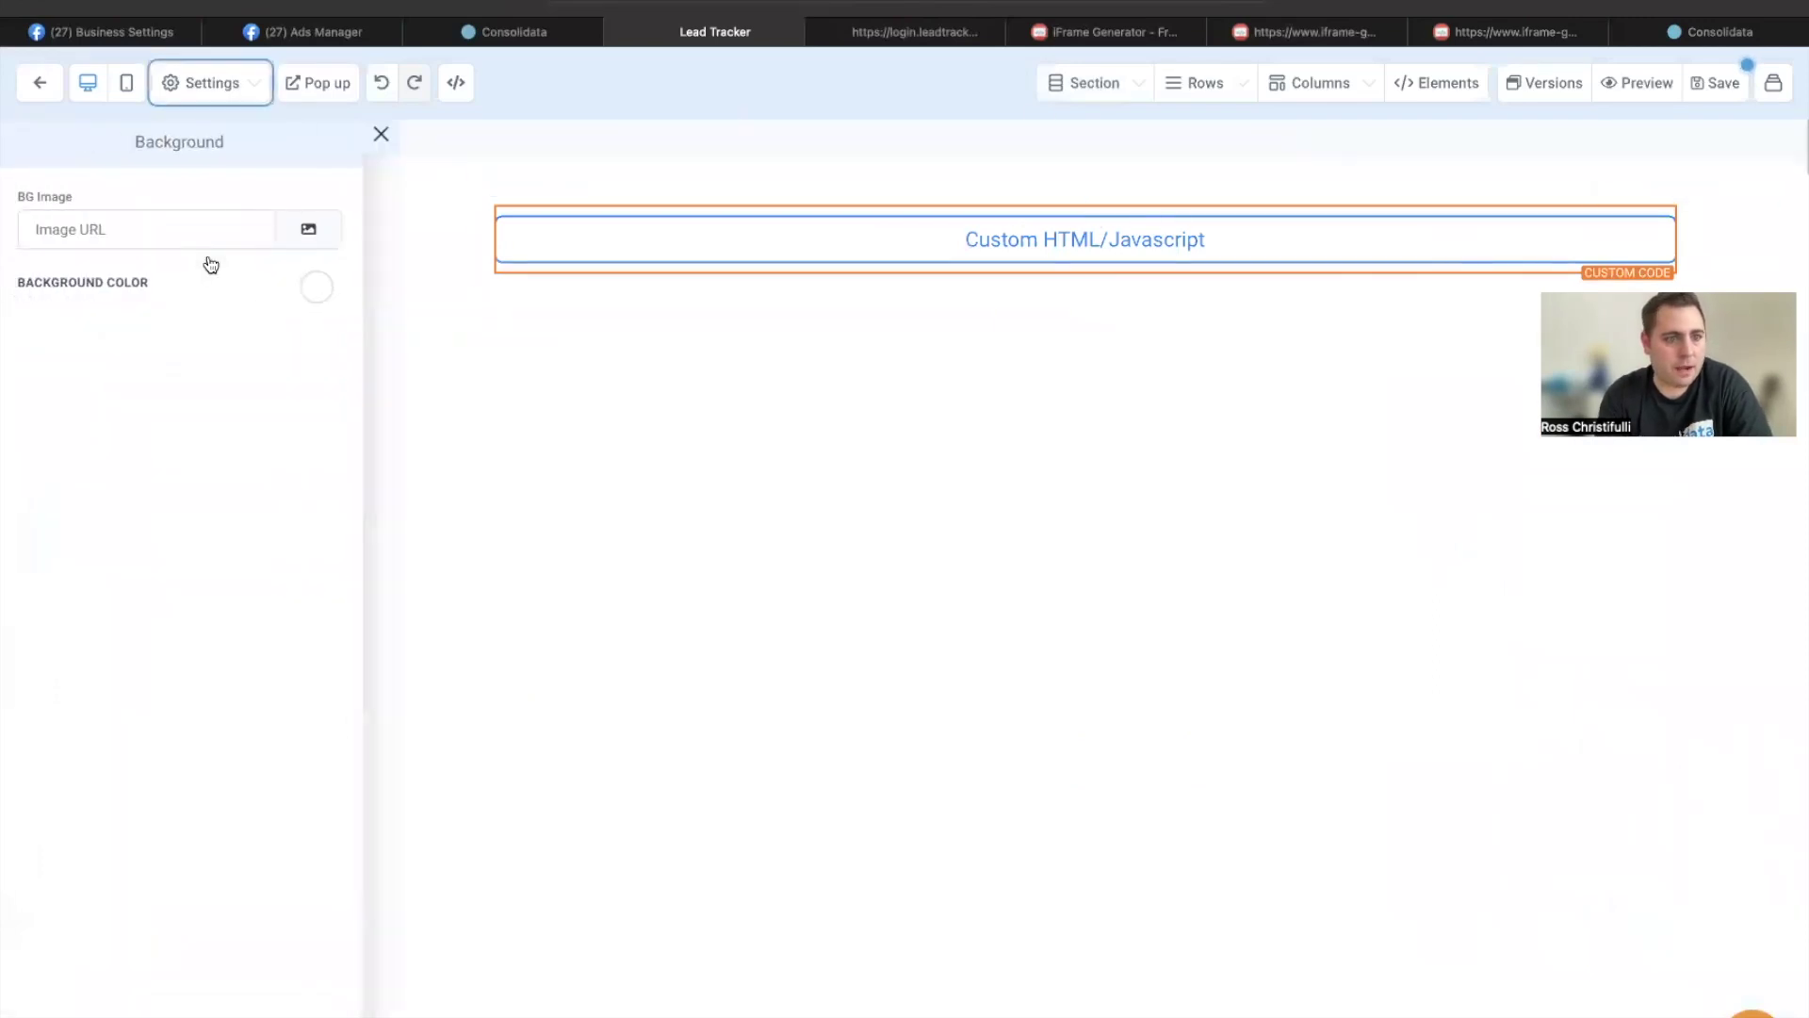
pyautogui.click(319, 287)
pyautogui.click(201, 337)
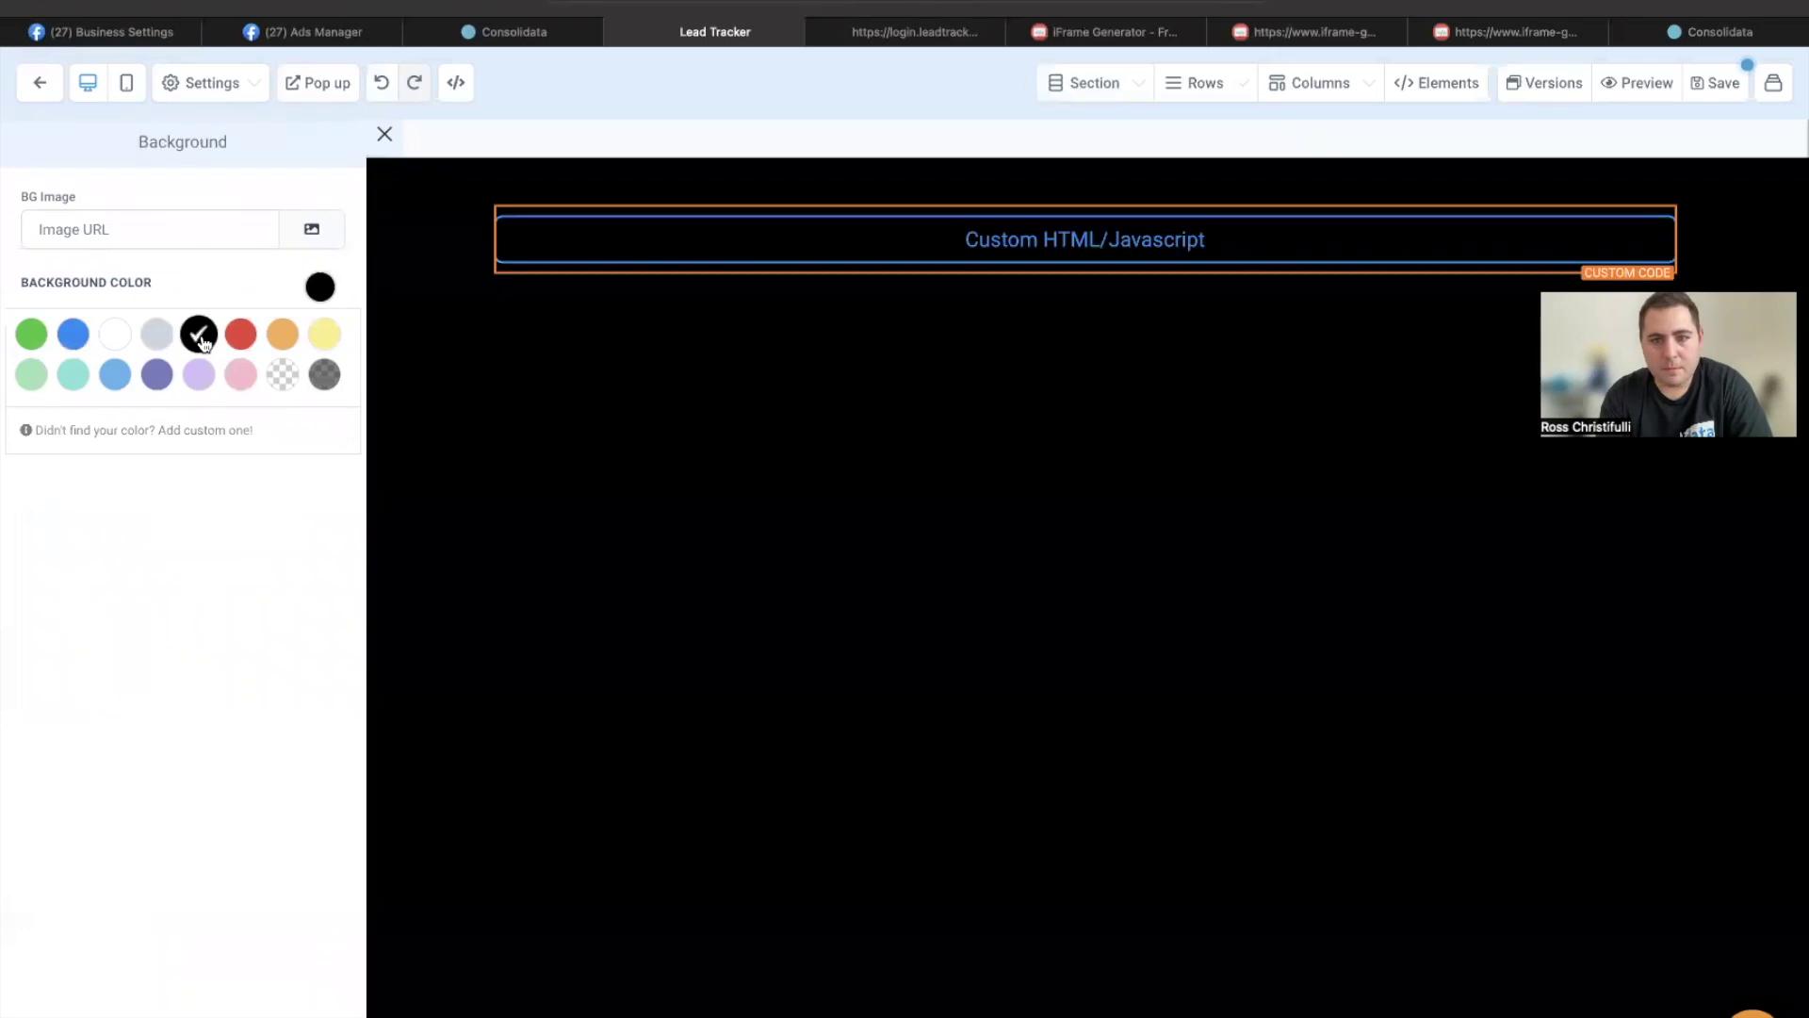
pyautogui.click(384, 133)
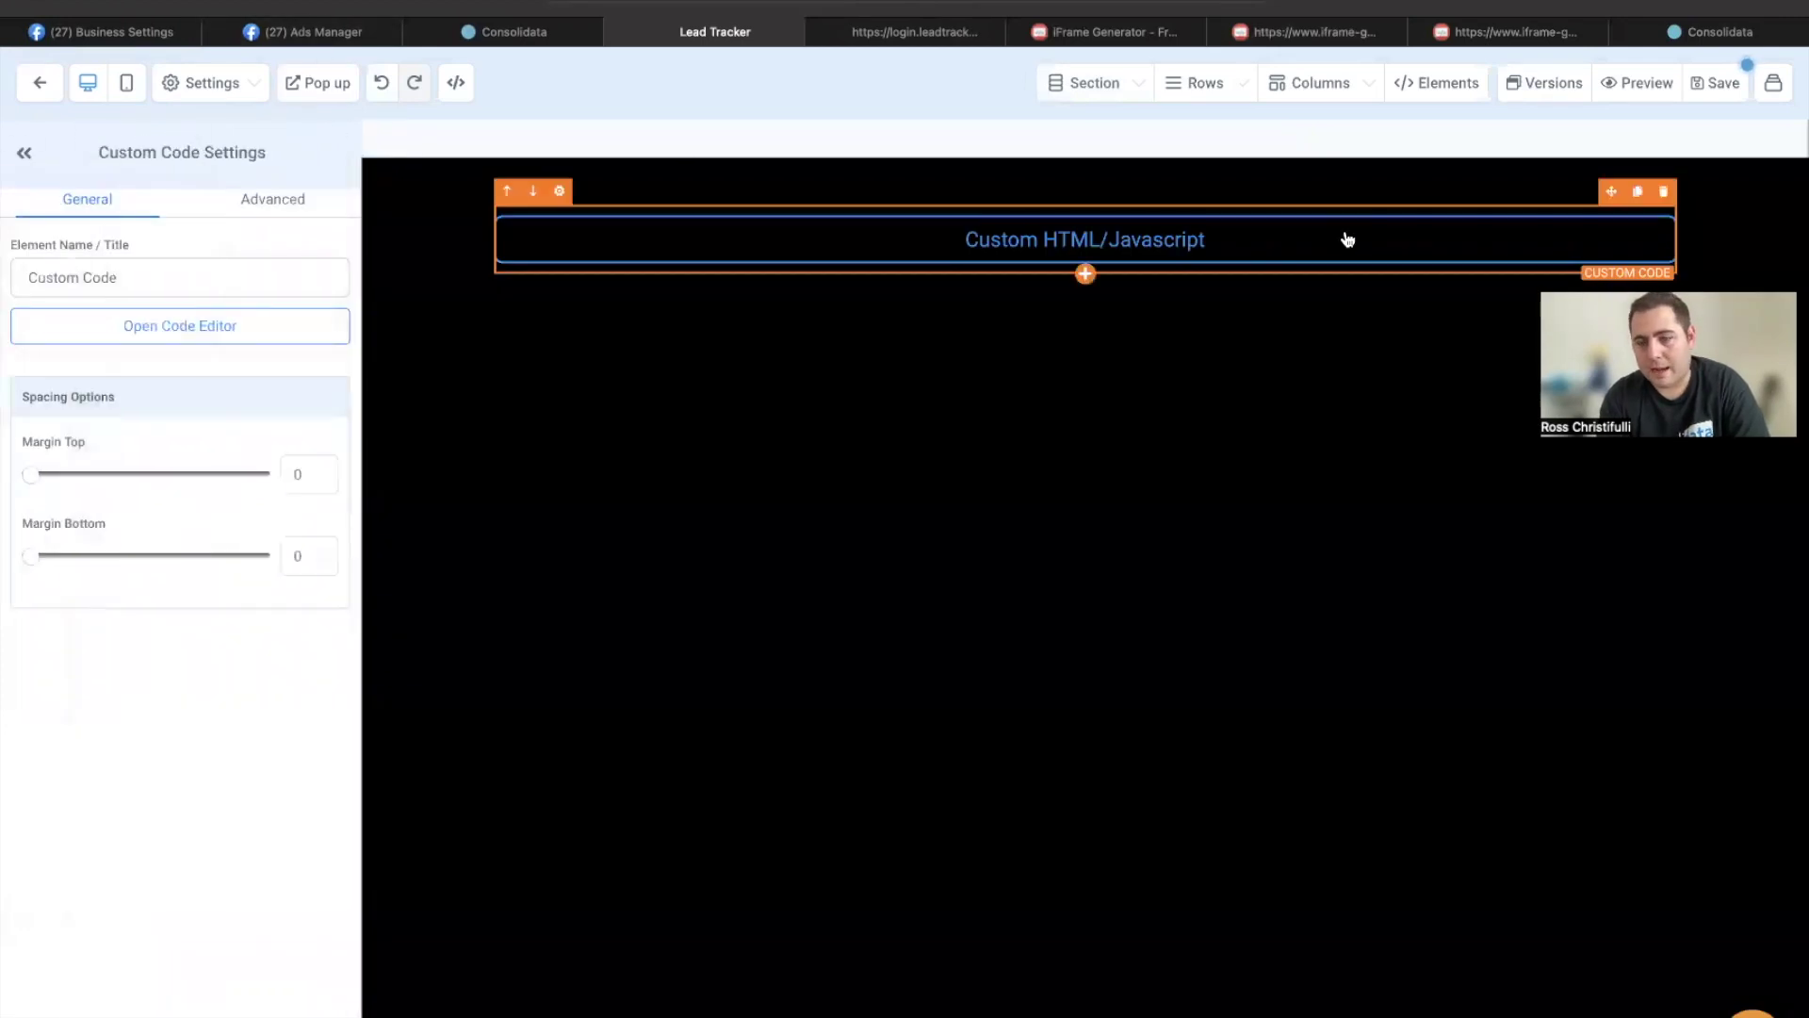
pyautogui.click(1716, 83)
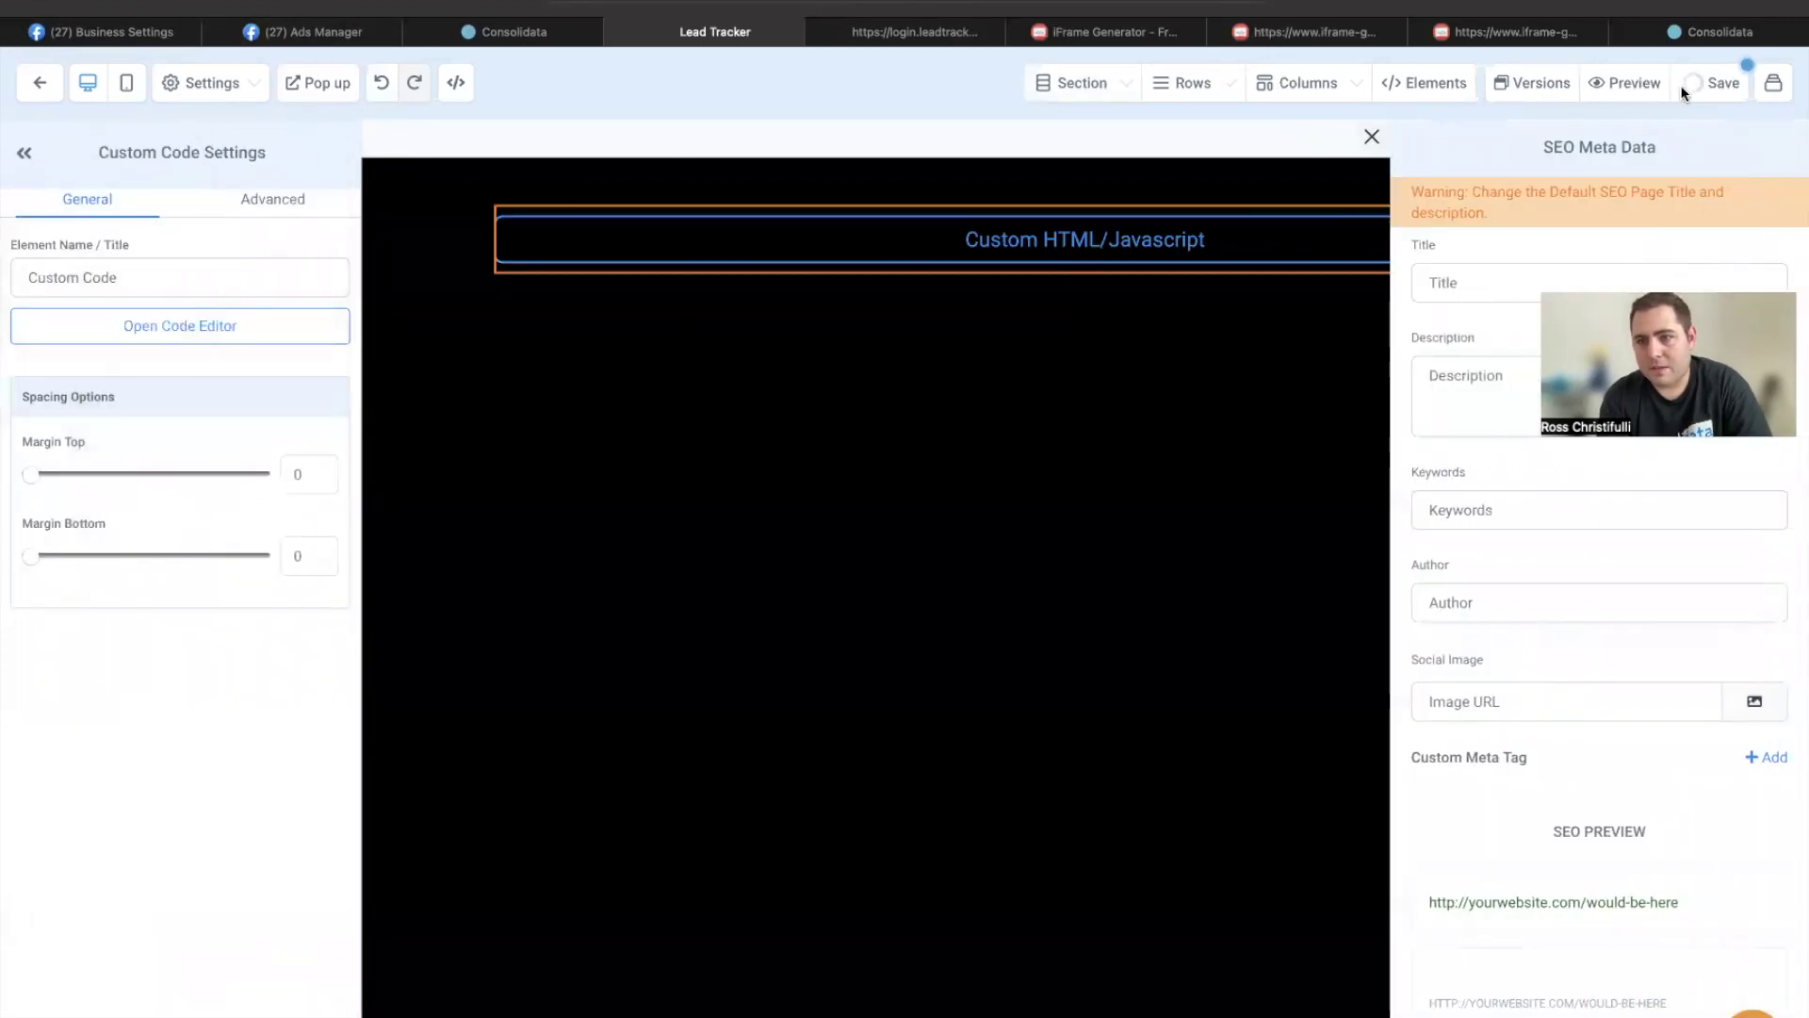
pyautogui.click(1636, 83)
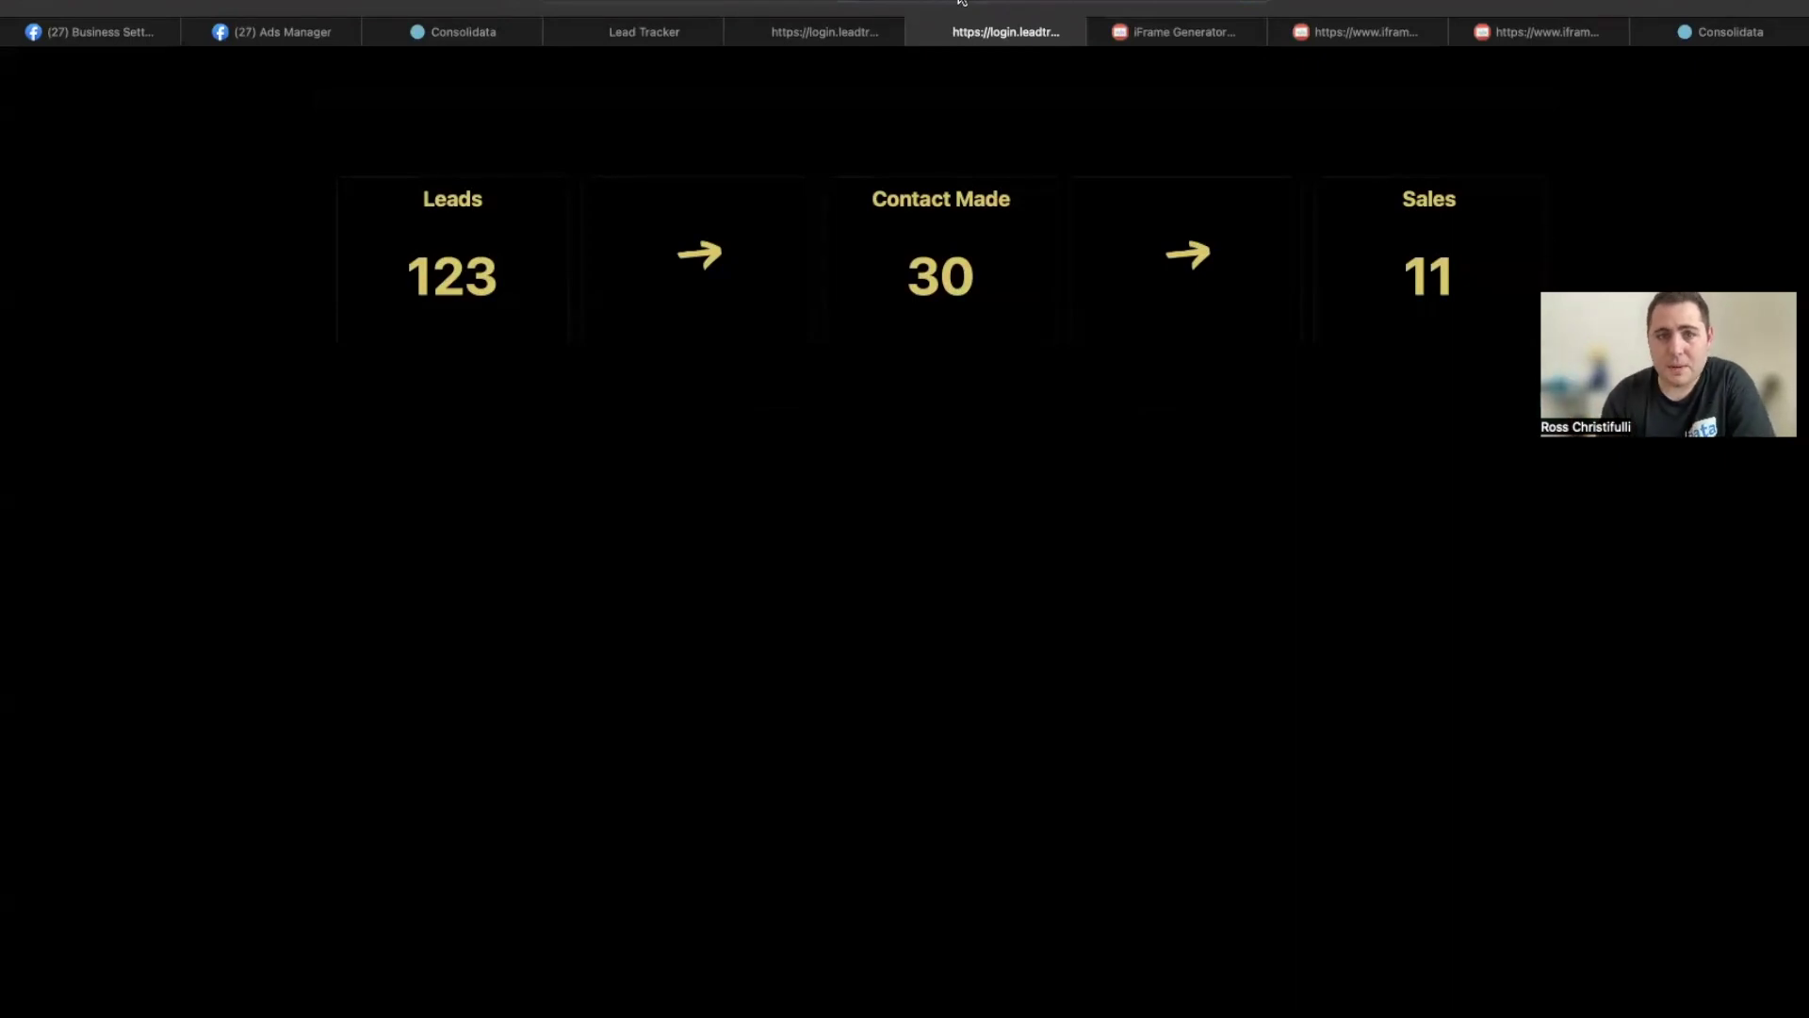
# - View the finished page's live funnel: Leads 123, Contact Made 30, Sales 11
pyautogui.click(804, 36)
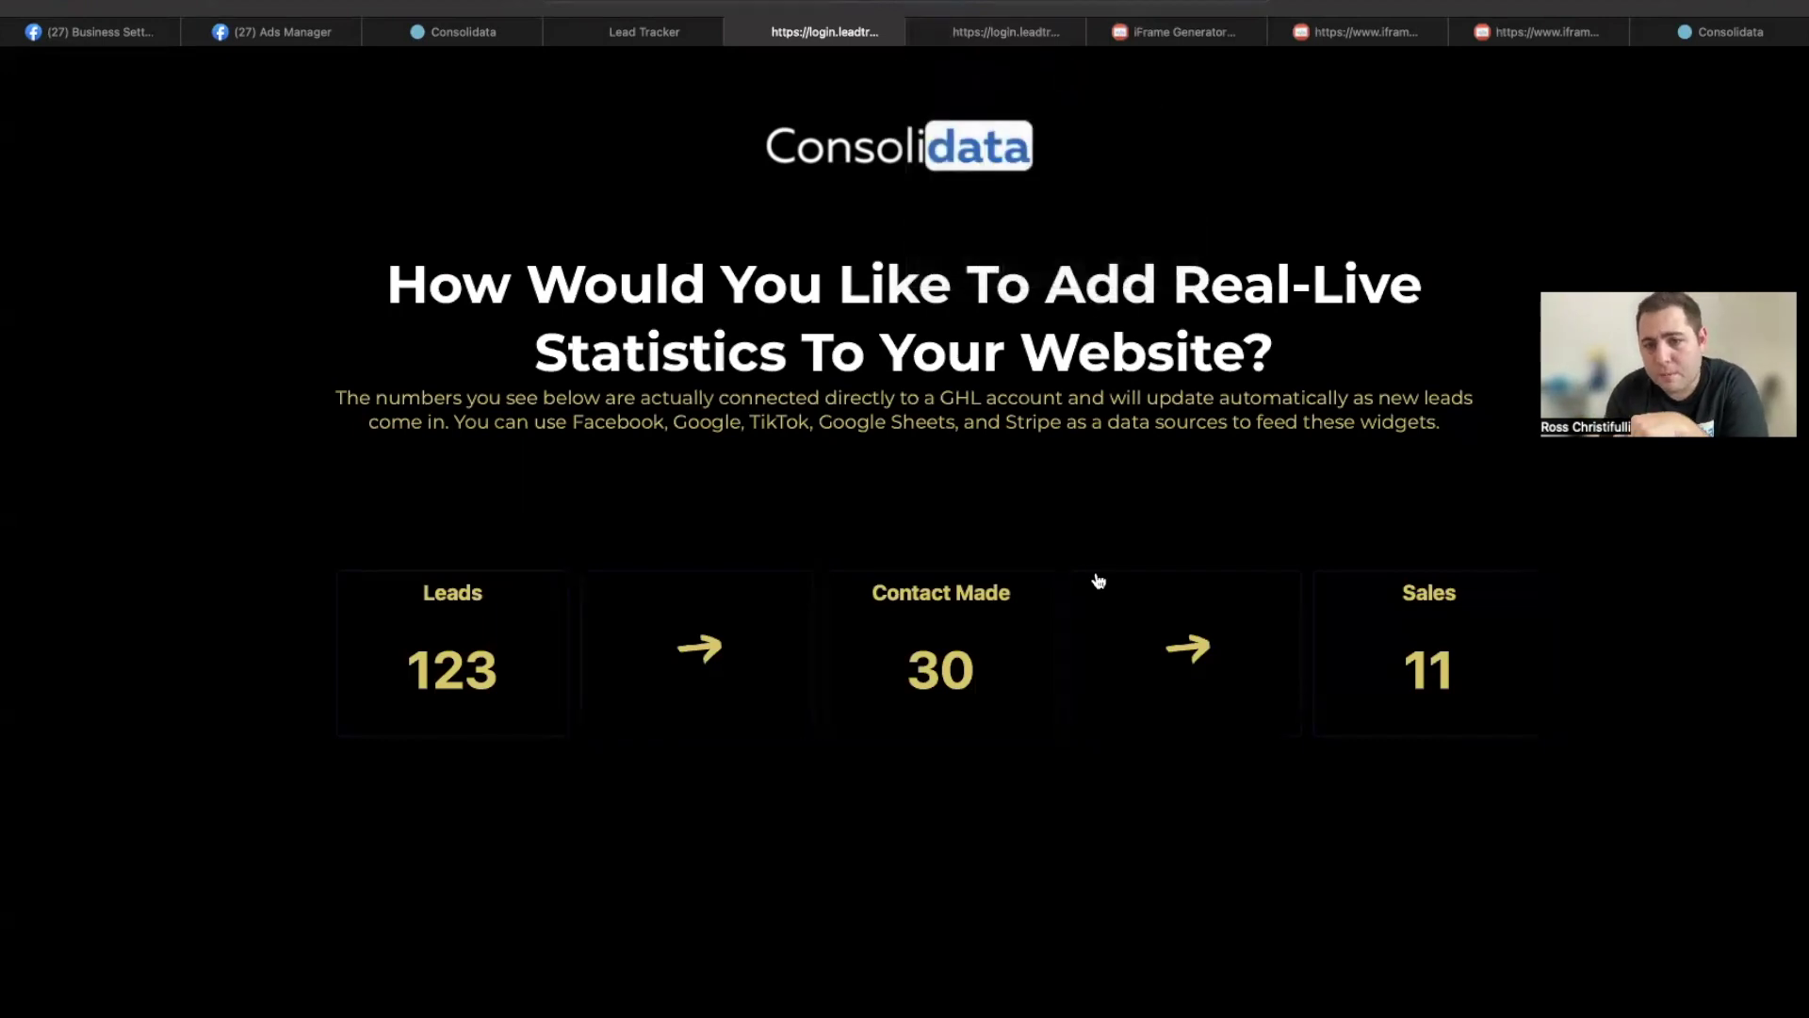
# - Return to the Lead Tracker page builder and close the SEO Meta Data panel
pyautogui.click(610, 31)
pyautogui.click(1211, 521)
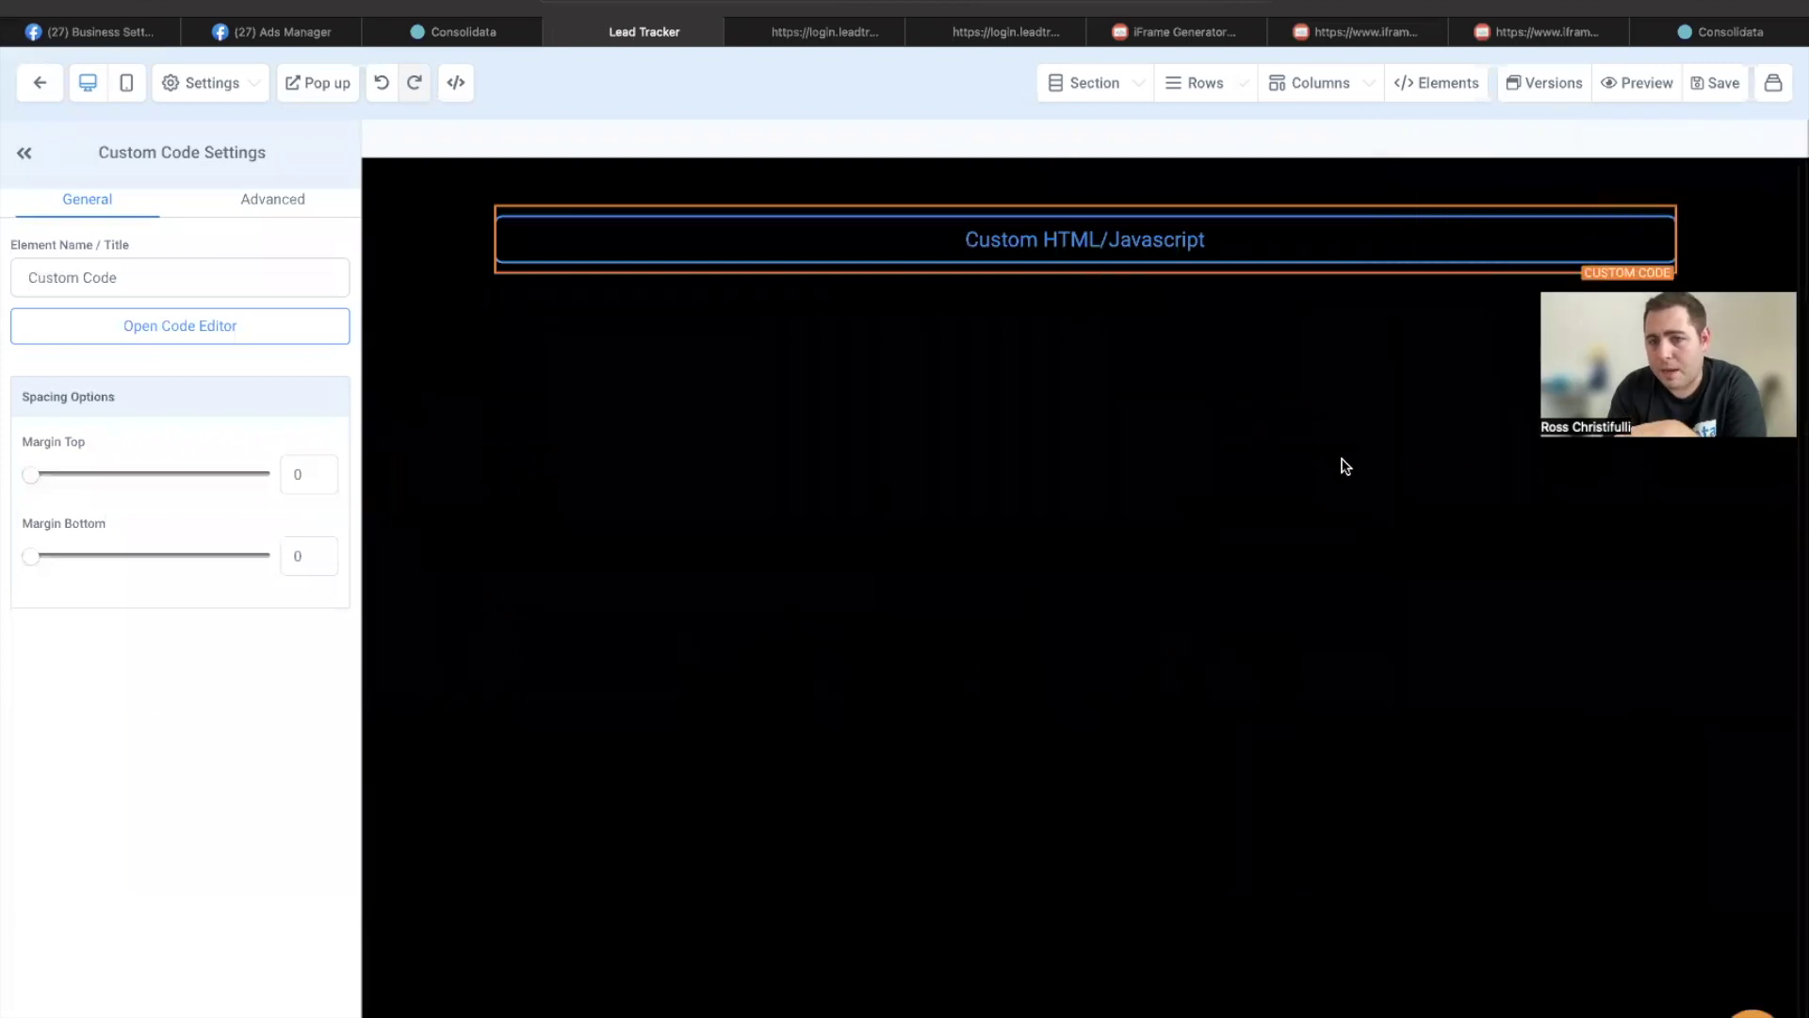